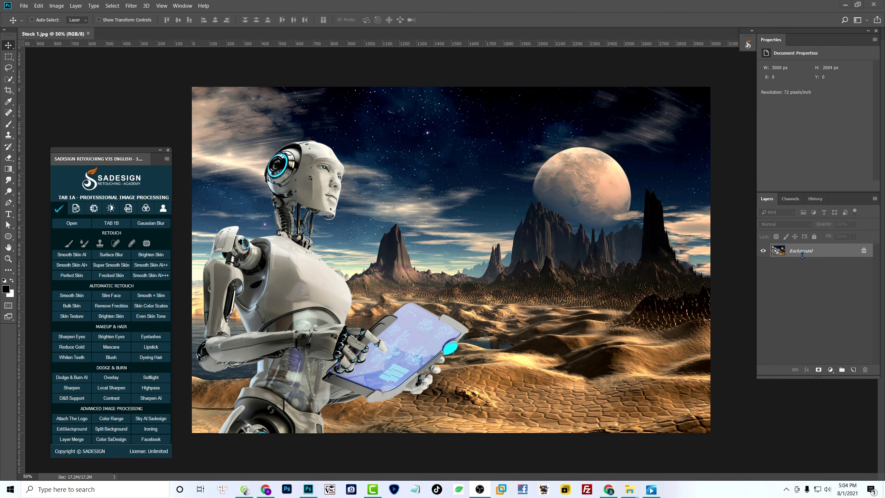
- Convert the photo's Background layer into an embedded smart object named Layer 0
{"action": "left_click", "coordinate": [803, 255]}
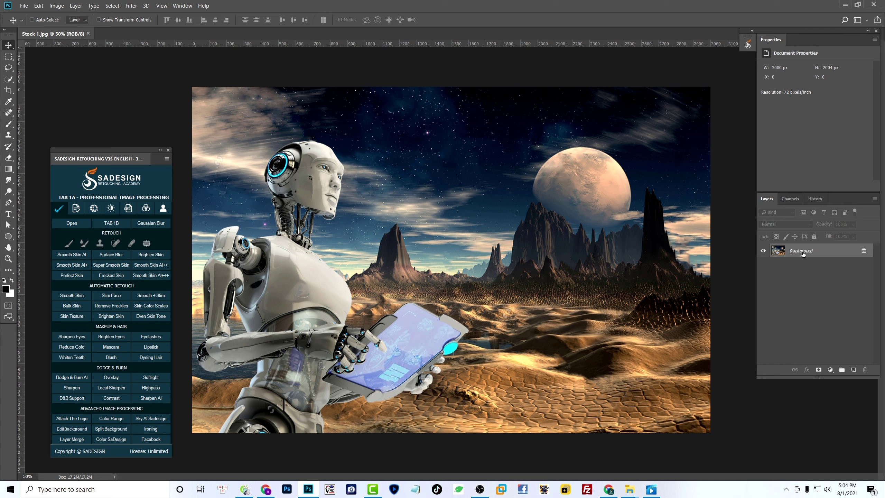
{"action": "right_click", "coordinate": [804, 254]}
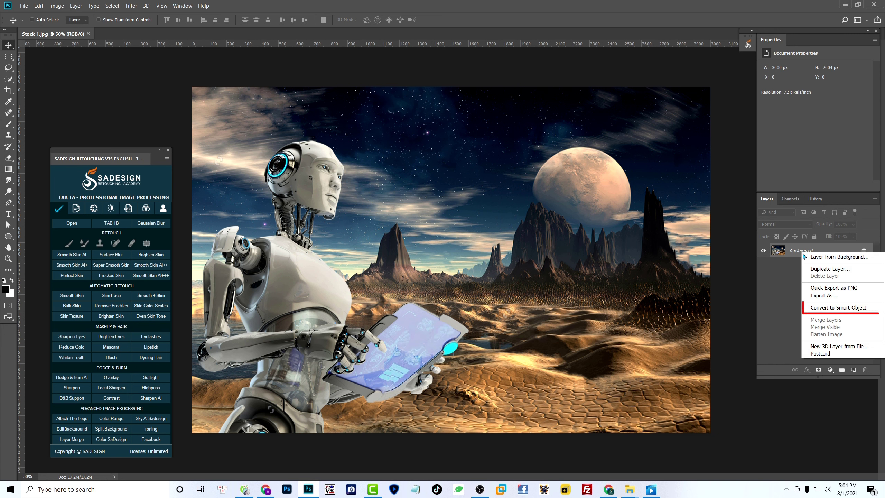
{"action": "left_click", "coordinate": [848, 307]}
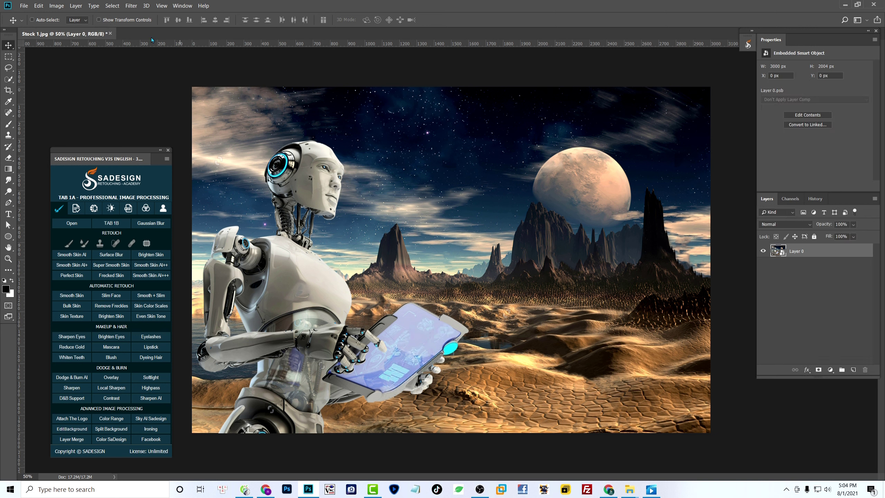
{"action": "left_click", "coordinate": [131, 6]}
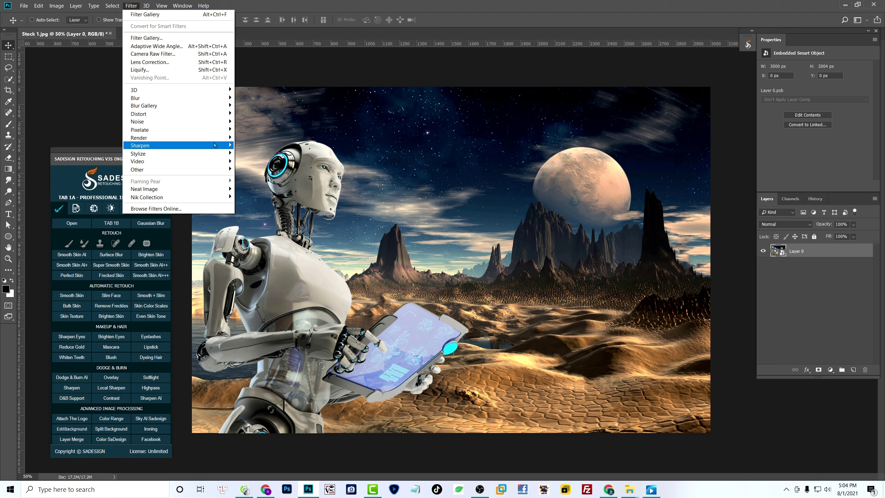
{"action": "mouse_move", "coordinate": [178, 146]}
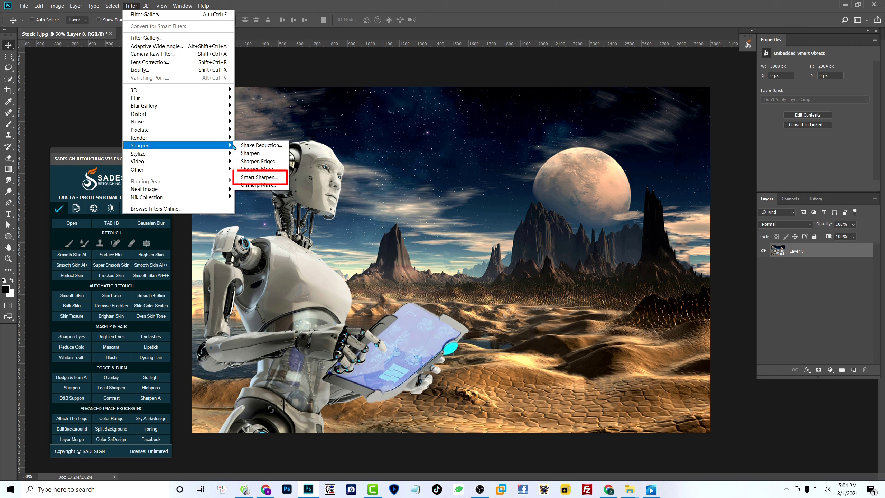
- Apply Smart Sharpen with amount 500%, radius 5 px and noise reduction 0
{"action": "left_click", "coordinate": [265, 177]}
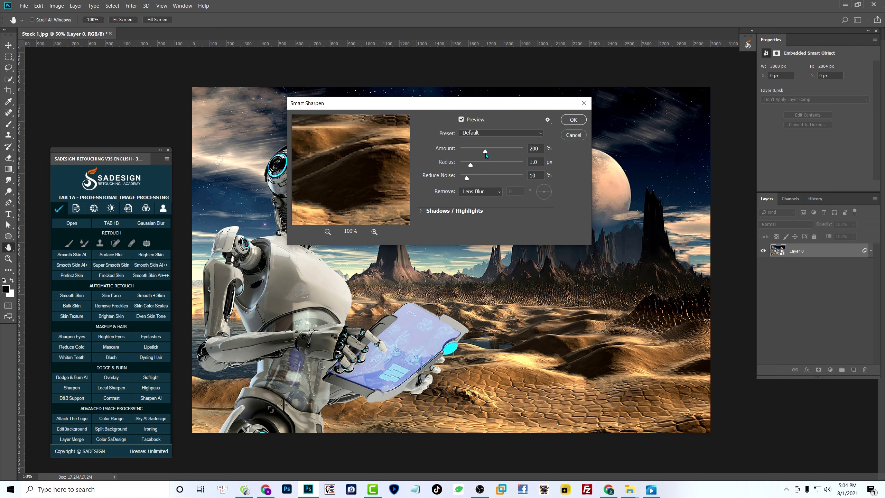
{"action": "left_click_drag", "start_coordinate": [486, 154], "coordinate": [489, 154]}
{"action": "left_click_drag", "start_coordinate": [468, 180], "coordinate": [457, 179]}
{"action": "left_click_drag", "start_coordinate": [460, 107], "coordinate": [534, 160]}
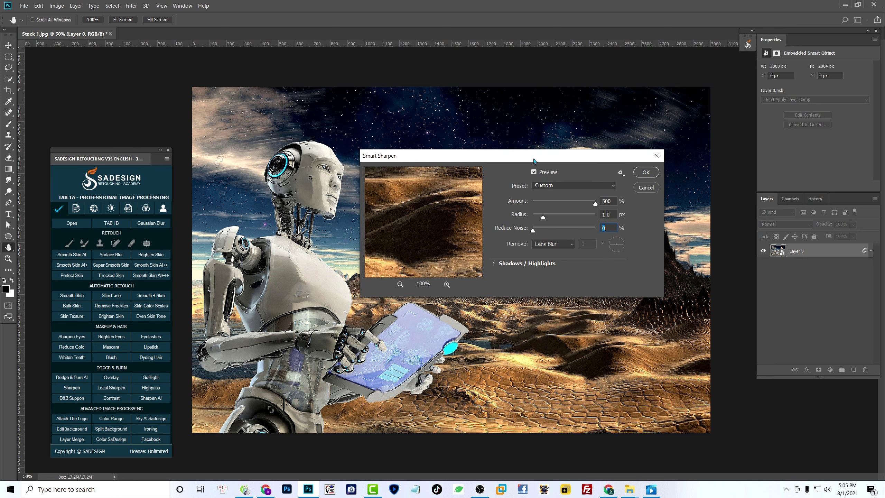
{"action": "left_click_drag", "start_coordinate": [544, 220], "coordinate": [552, 218]}
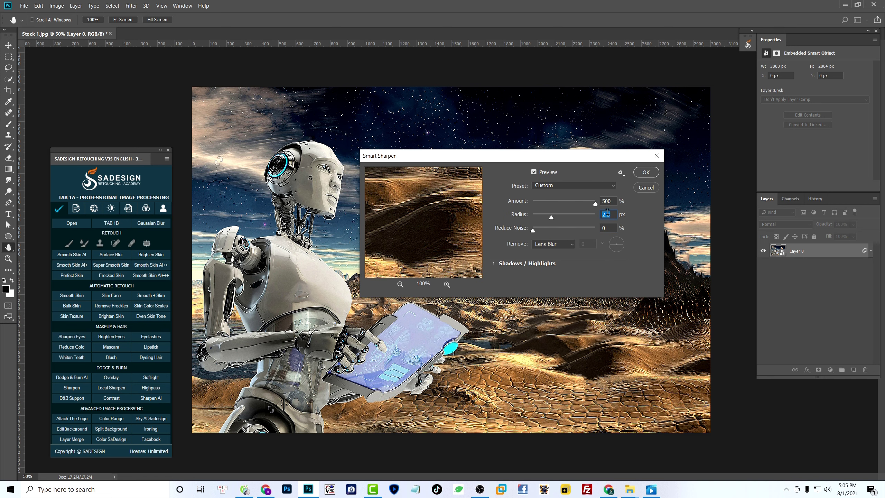
{"action": "type", "text": "5"}
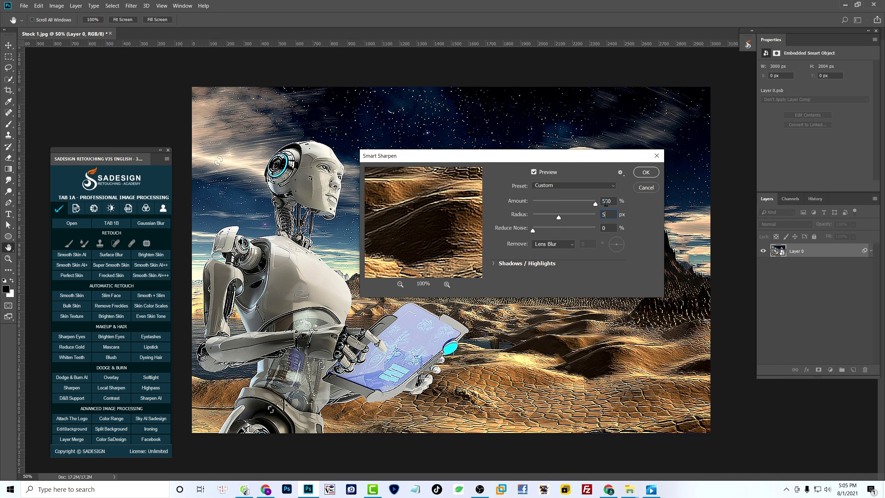
{"action": "left_click", "coordinate": [647, 172]}
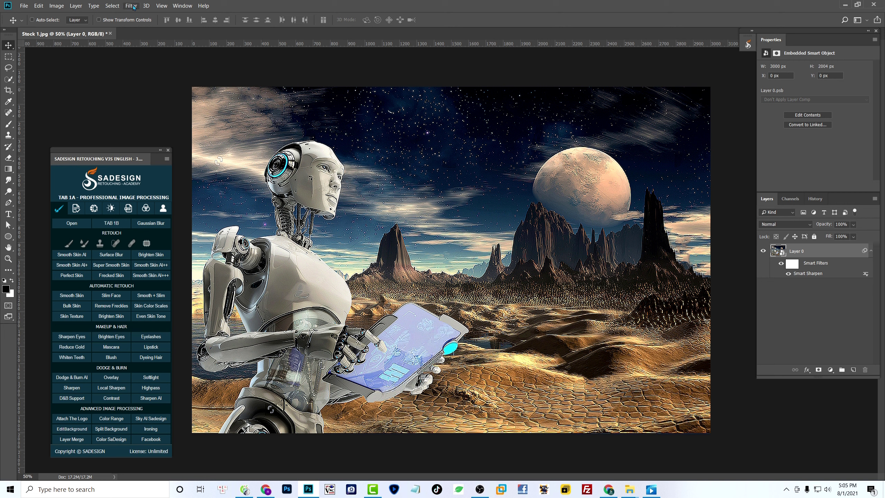
{"action": "left_click", "coordinate": [132, 6]}
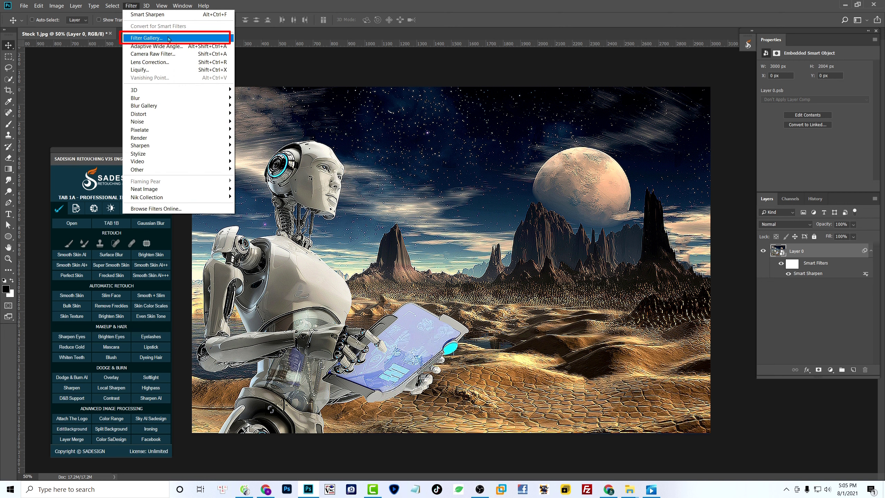
- In the Filter Gallery, set a Line-type Halftone Pattern at contrast 10 and stack a second copy
{"action": "left_click", "coordinate": [169, 39]}
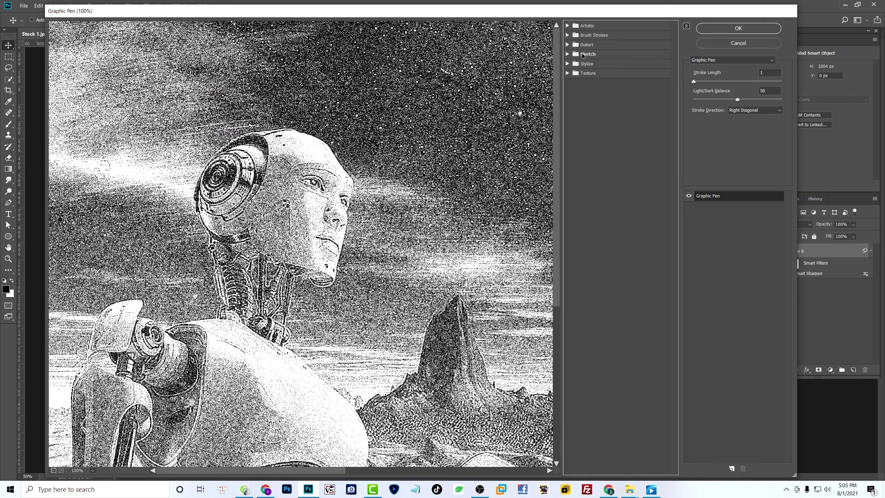
{"action": "left_click", "coordinate": [583, 55]}
{"action": "left_click", "coordinate": [582, 131]}
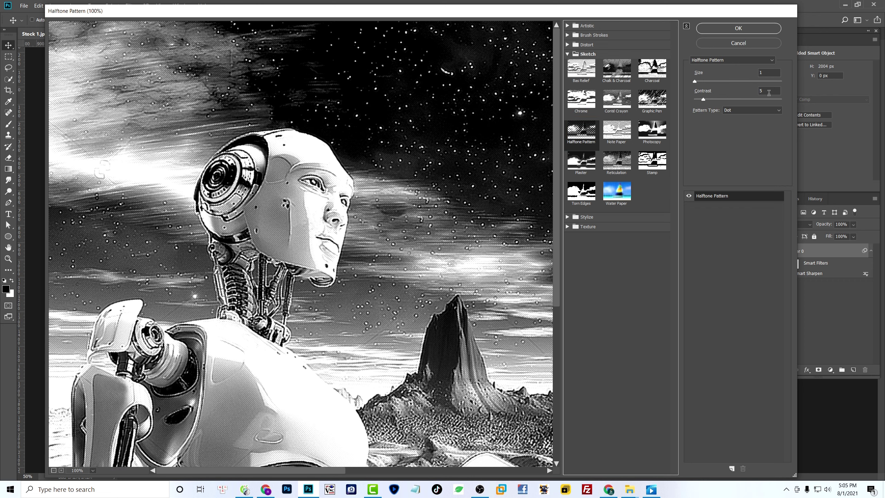
{"action": "left_click", "coordinate": [769, 91]}
{"action": "type", "text": "10"}
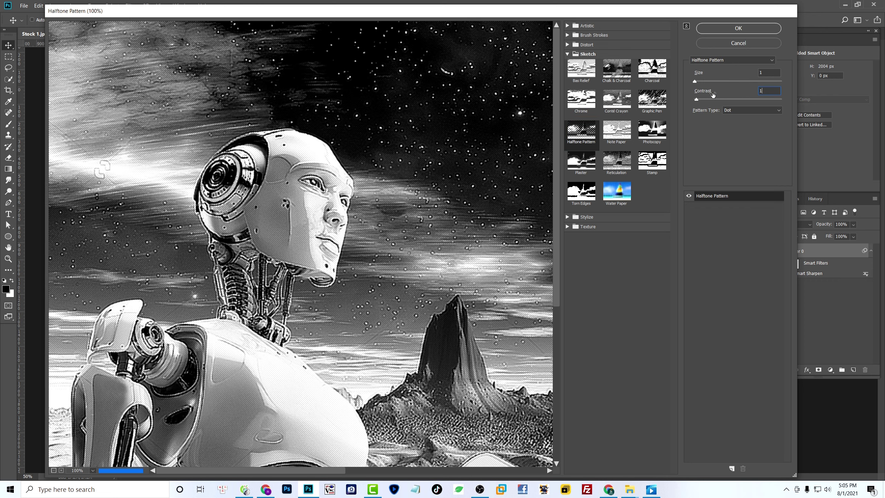
{"action": "left_click", "coordinate": [740, 110]}
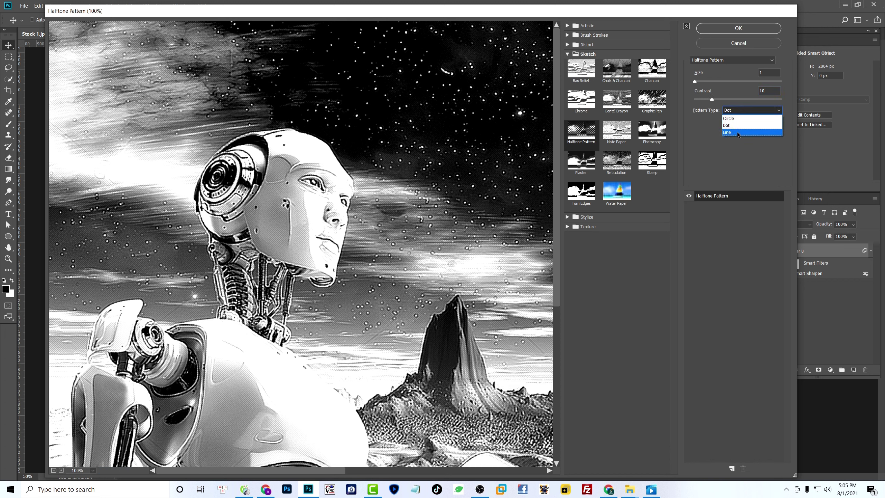
{"action": "left_click", "coordinate": [743, 134]}
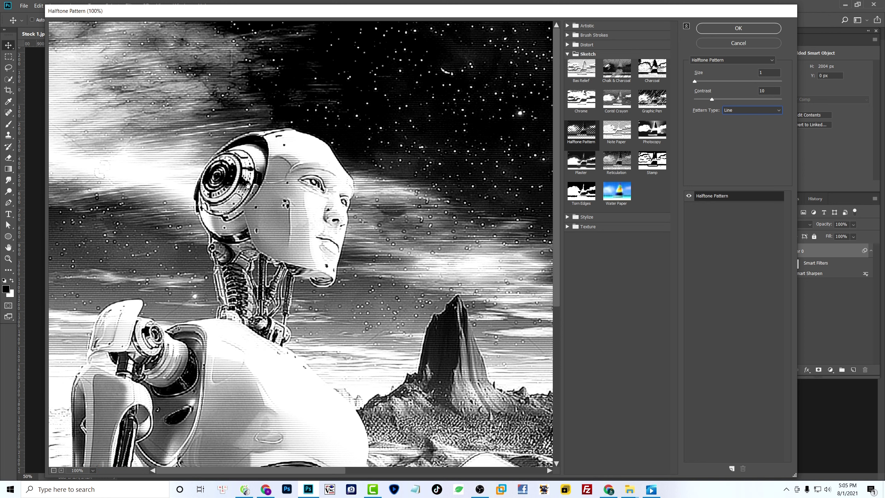
{"action": "left_click", "coordinate": [248, 186], "text": "alt"}
{"action": "left_click", "coordinate": [363, 204], "text": "alt"}
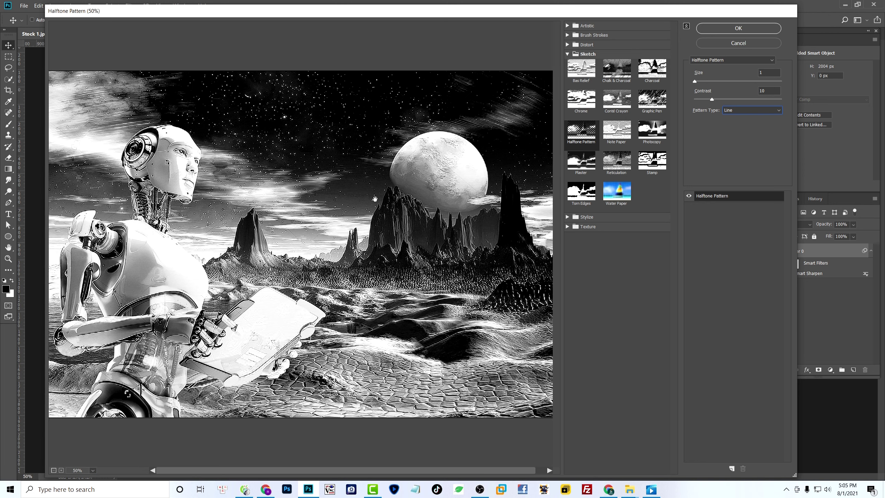
{"action": "left_click", "coordinate": [732, 469]}
- Change the top effect to Torn Edges with image balance 38, smoothness 15, contrast 3
{"action": "left_click", "coordinate": [582, 201]}
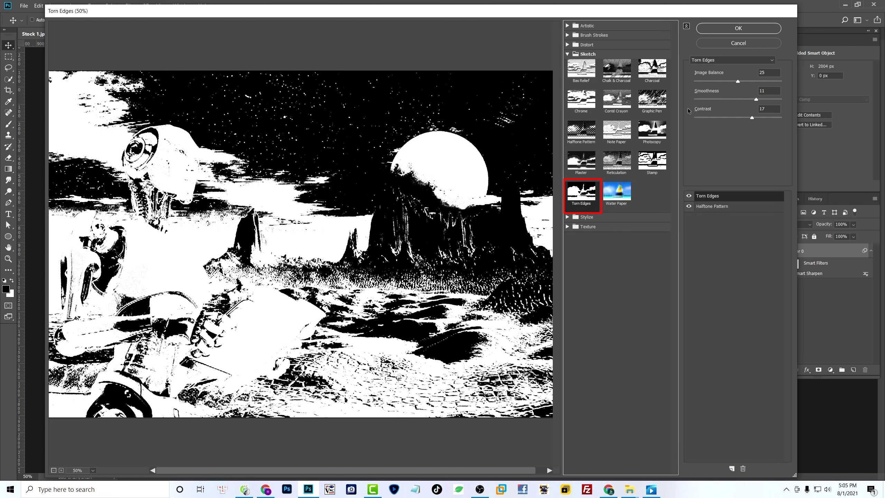
{"action": "left_click_drag", "start_coordinate": [738, 82], "coordinate": [760, 81]}
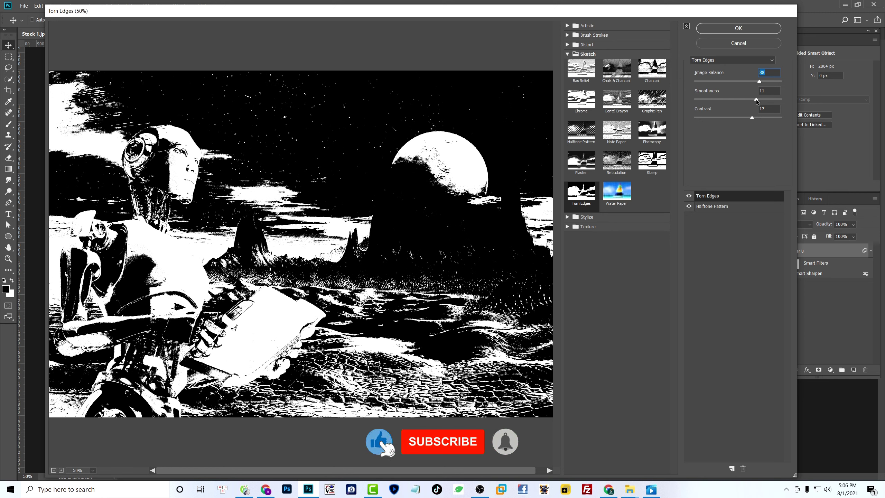
{"action": "left_click_drag", "start_coordinate": [757, 99], "coordinate": [781, 100]}
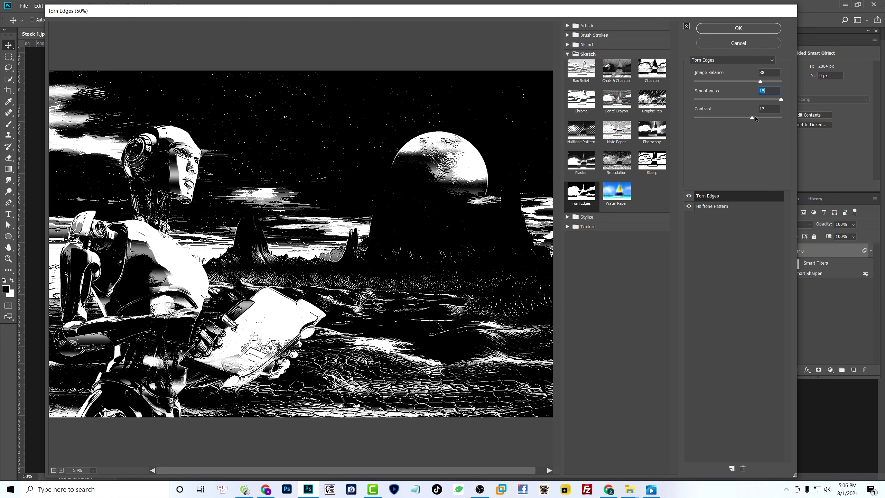
{"action": "left_click_drag", "start_coordinate": [755, 118], "coordinate": [704, 118]}
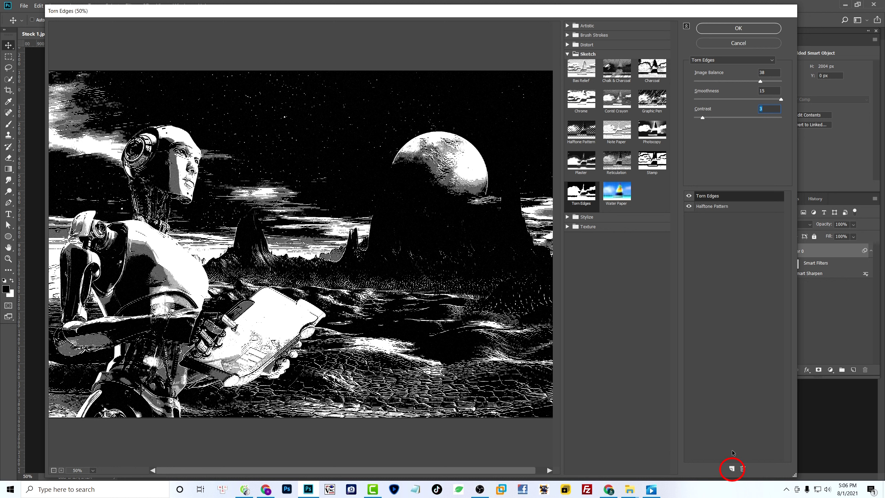
- Add a Sandstone Texturizer effect layer and apply the Filter Gallery to the photo
{"action": "left_click", "coordinate": [732, 469]}
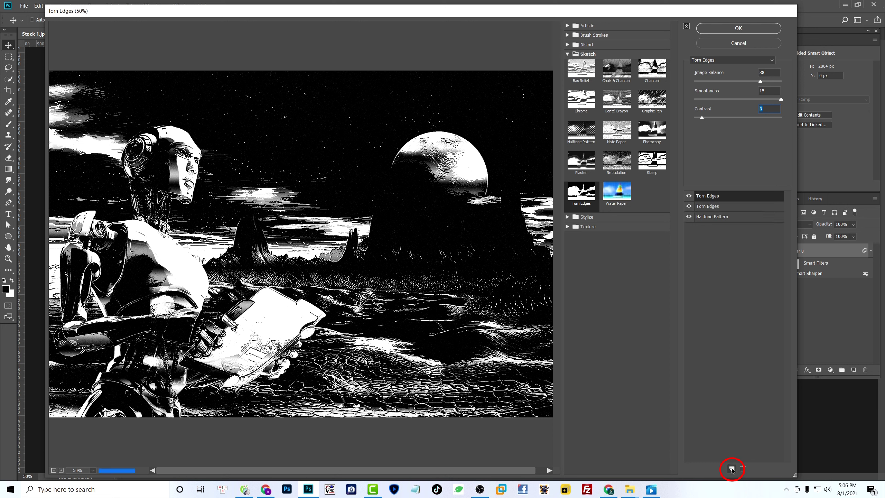
{"action": "left_click", "coordinate": [584, 227]}
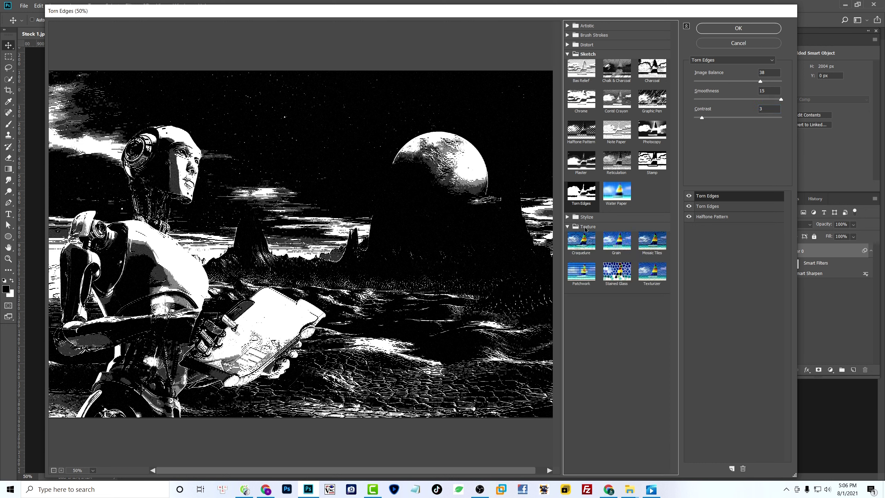
{"action": "left_click", "coordinate": [658, 278]}
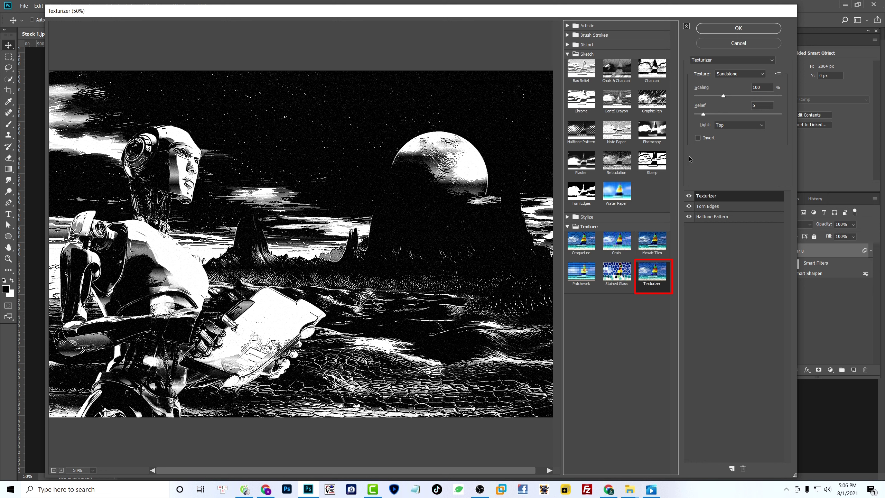
{"action": "left_click", "coordinate": [742, 75]}
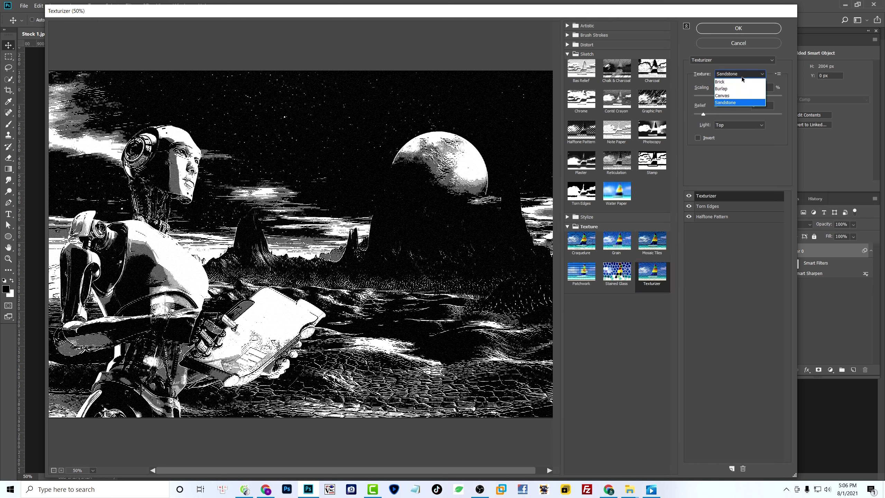
{"action": "left_click", "coordinate": [738, 103]}
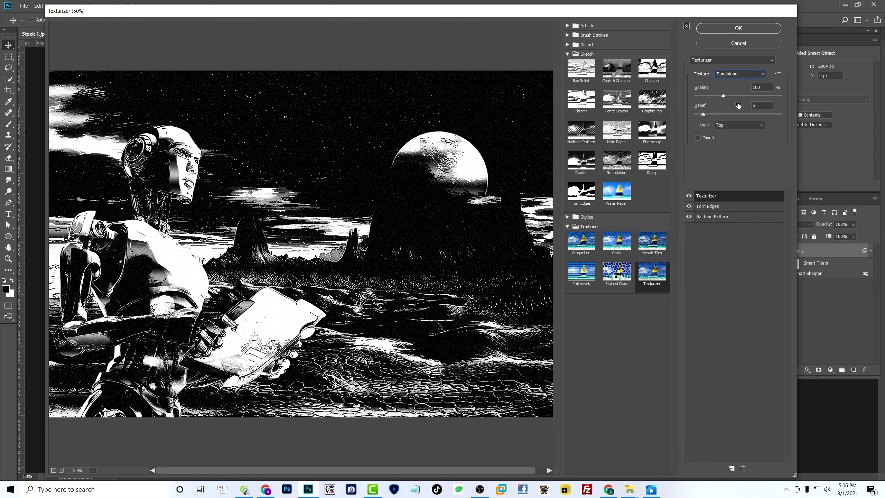
{"action": "left_click", "coordinate": [734, 32]}
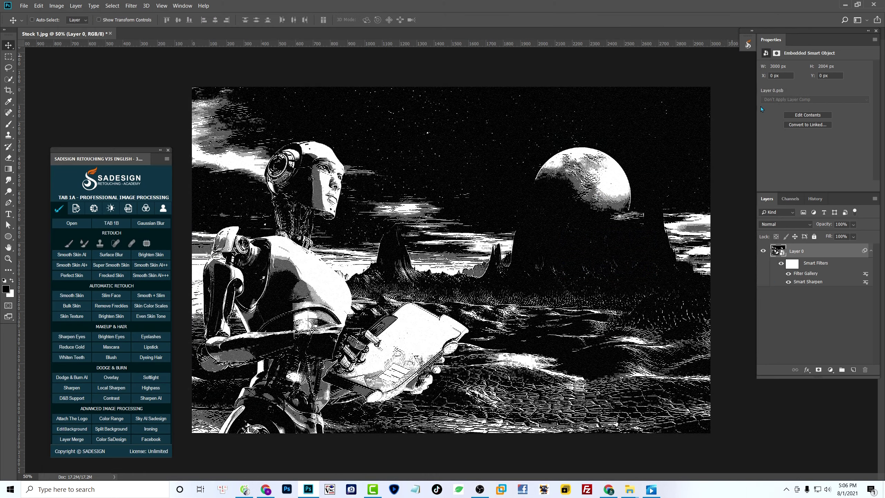
- Return to the Filter Gallery history state and duplicate Layer 0 as Layer 0 copy
{"action": "left_click", "coordinate": [812, 200]}
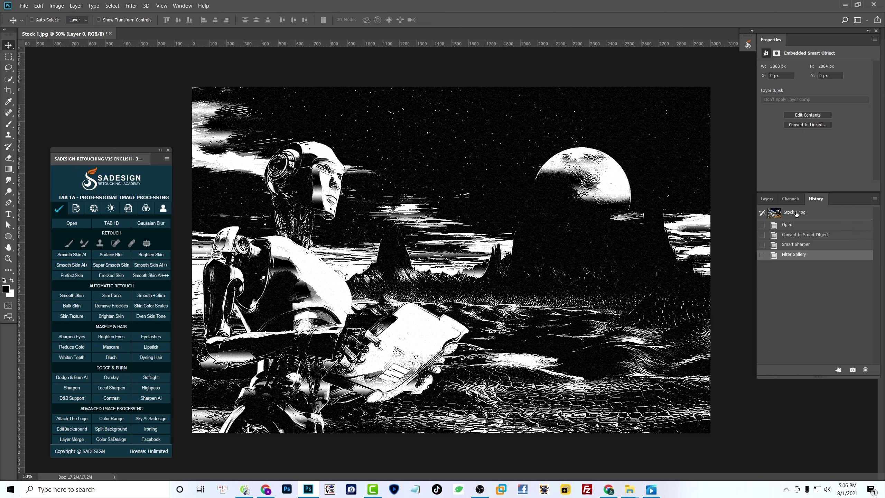
{"action": "left_click", "coordinate": [797, 213]}
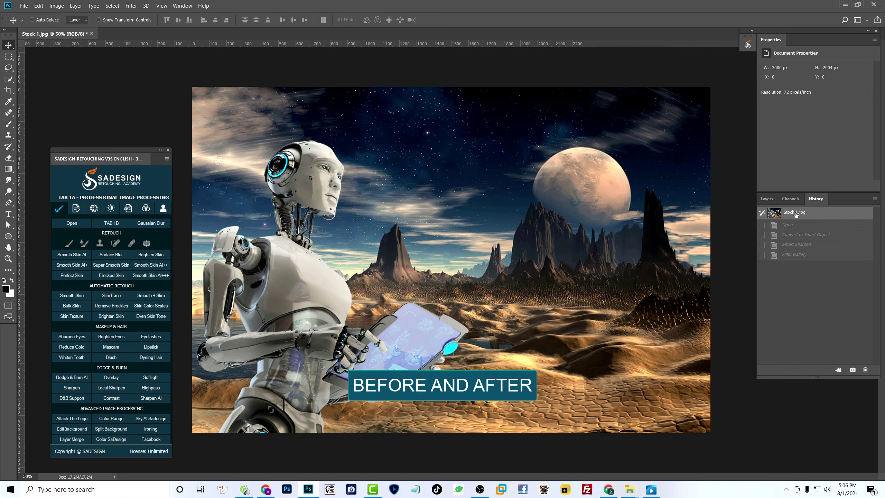
{"action": "left_click", "coordinate": [791, 254]}
{"action": "left_click", "coordinate": [775, 199]}
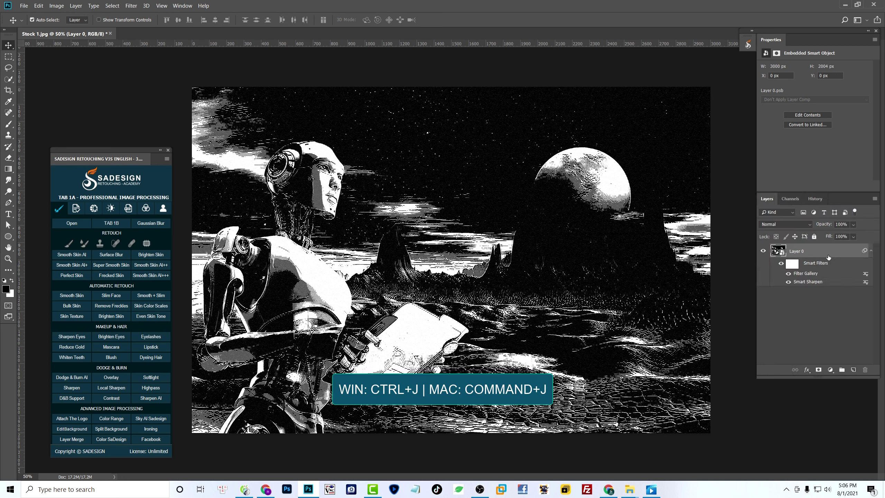
{"action": "key", "text": "ctrl+j"}
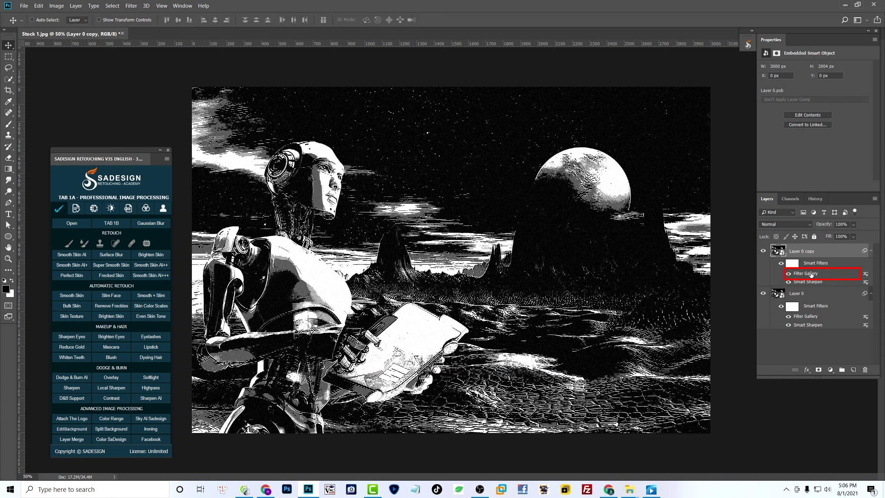
- Reopen Layer 0 copy's Filter Gallery and raise Torn Edges image balance to 43
{"action": "double_click", "coordinate": [812, 276]}
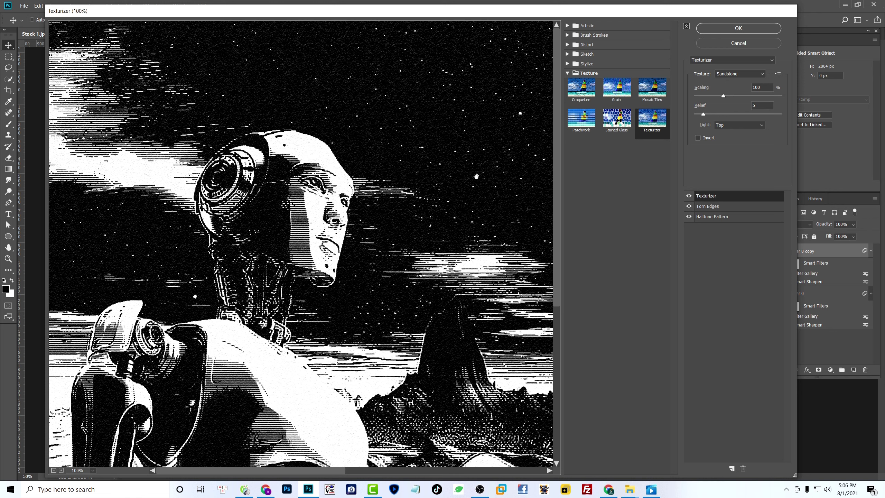
{"action": "key", "text": "ctrl+minus"}
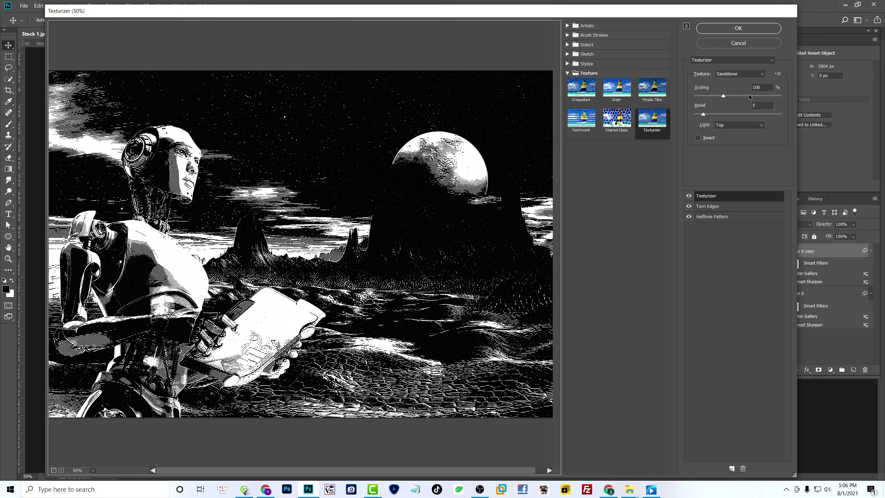
{"action": "left_click", "coordinate": [714, 207]}
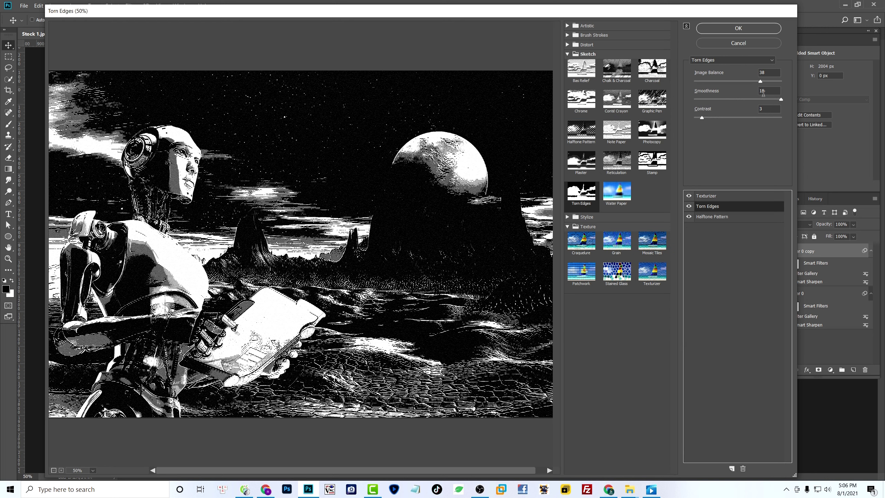
{"action": "left_click", "coordinate": [769, 83]}
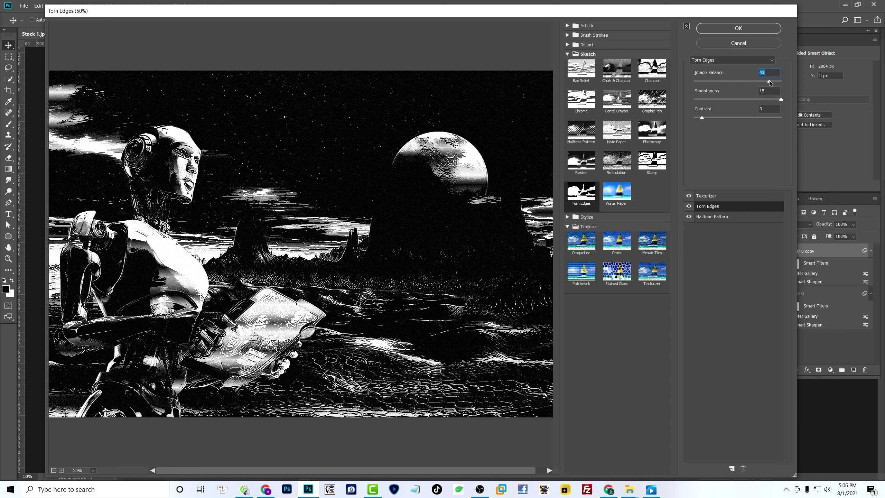
{"action": "left_click", "coordinate": [744, 29]}
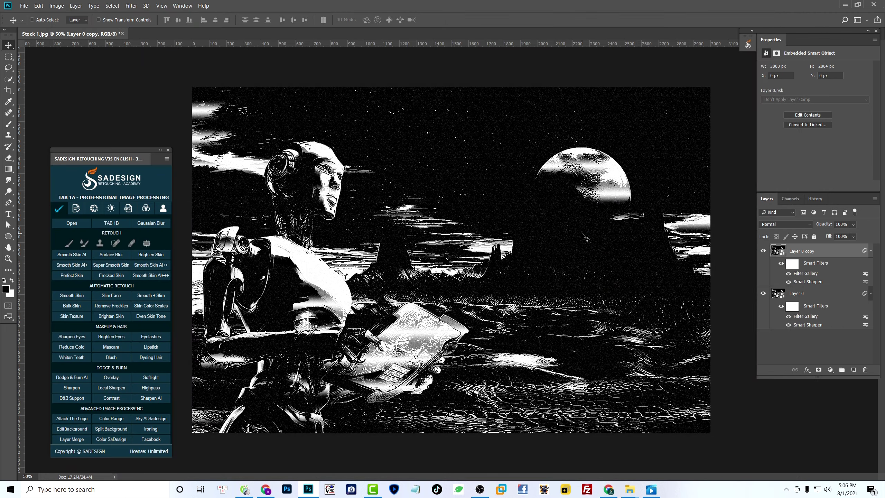
- Give Layer 0 copy a hide-all mask and set a white brush near 245 px at about 40% opacity
{"action": "left_click", "coordinate": [818, 370], "text": "alt"}
{"action": "key", "text": "b"}
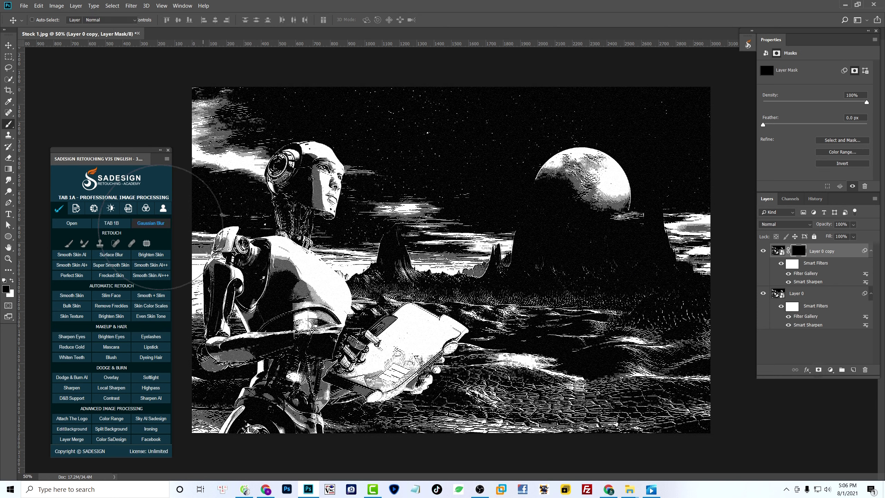
{"action": "right_click", "coordinate": [8, 124]}
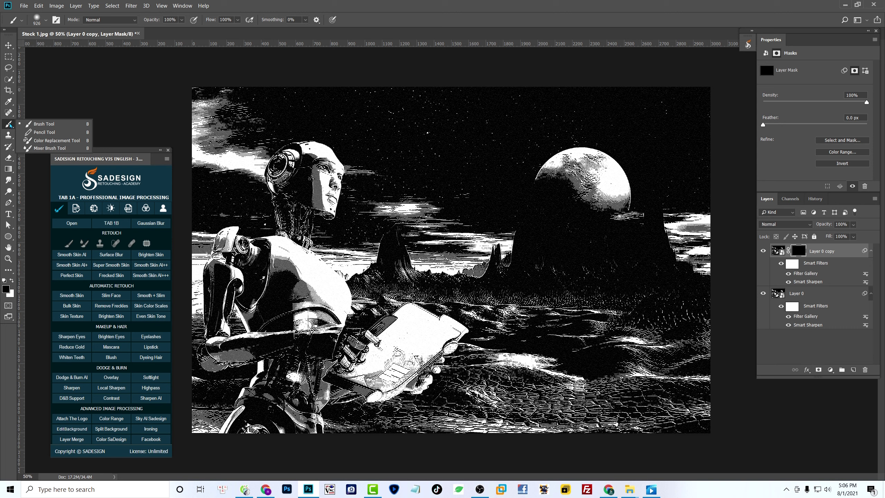
{"action": "left_click", "coordinate": [45, 124]}
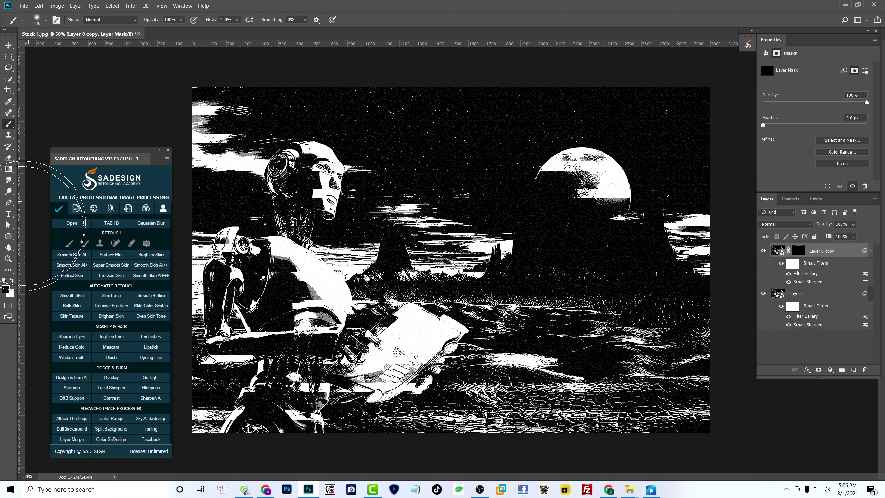
{"action": "left_click", "coordinate": [11, 280]}
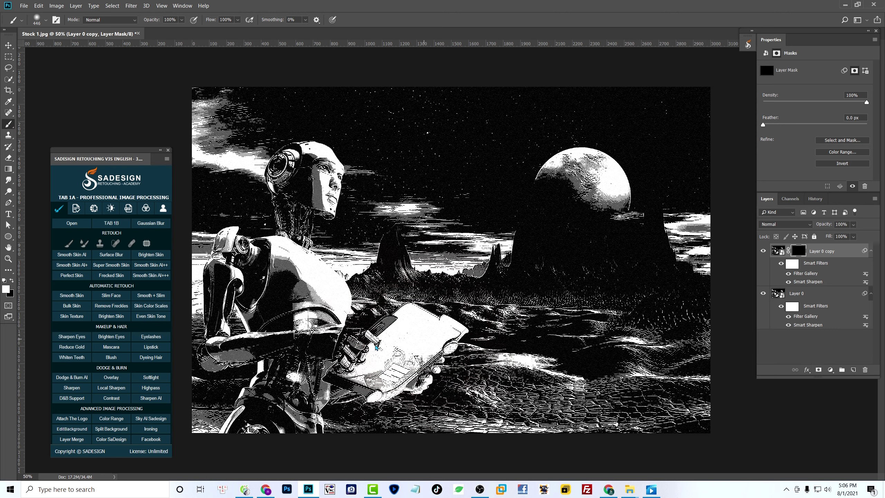
{"action": "right_click", "coordinate": [399, 338], "text": "alt"}
{"action": "mouse_move", "coordinate": [399, 338]}
{"action": "left_mouse_down"}
{"action": "mouse_move", "coordinate": [392, 364]}
{"action": "mouse_move", "coordinate": [423, 338]}
{"action": "left_mouse_up"}
{"action": "left_click", "coordinate": [181, 20]}
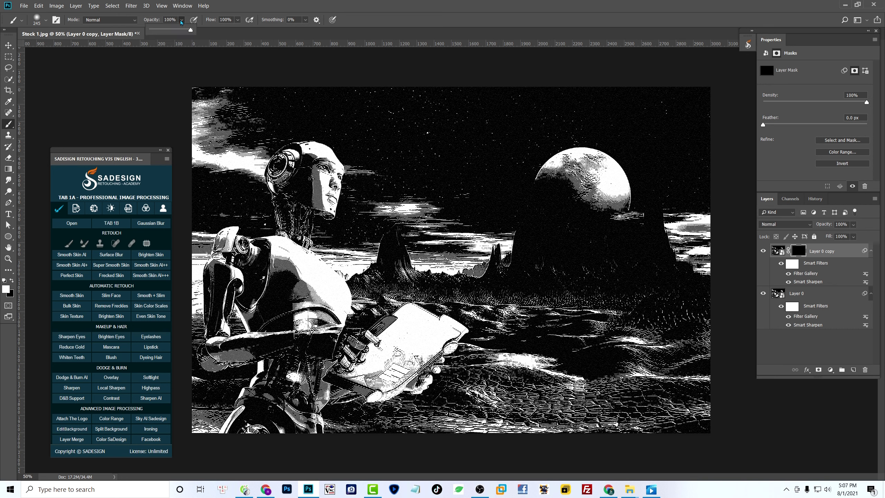
{"action": "left_click_drag", "start_coordinate": [175, 32], "coordinate": [169, 32]}
{"action": "left_click", "coordinate": [405, 335]}
{"action": "key", "text": "bracketright"}
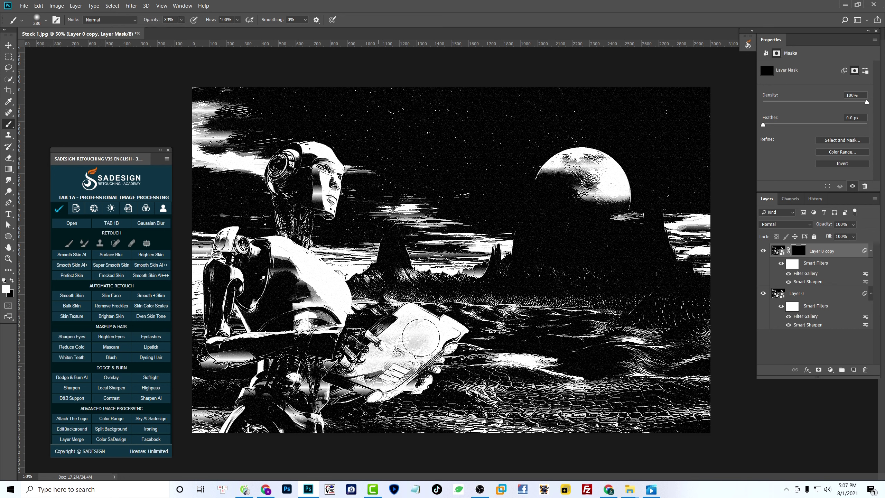
- Paint the copy back over the robot's tablet, face, shoulder and hand, comparing before and after
{"action": "left_click_drag", "start_coordinate": [382, 359], "coordinate": [429, 334]}
{"action": "key", "text": "bracketleft"}
{"action": "key", "text": "bracketleft"}
{"action": "left_click_drag", "start_coordinate": [337, 154], "coordinate": [345, 164]}
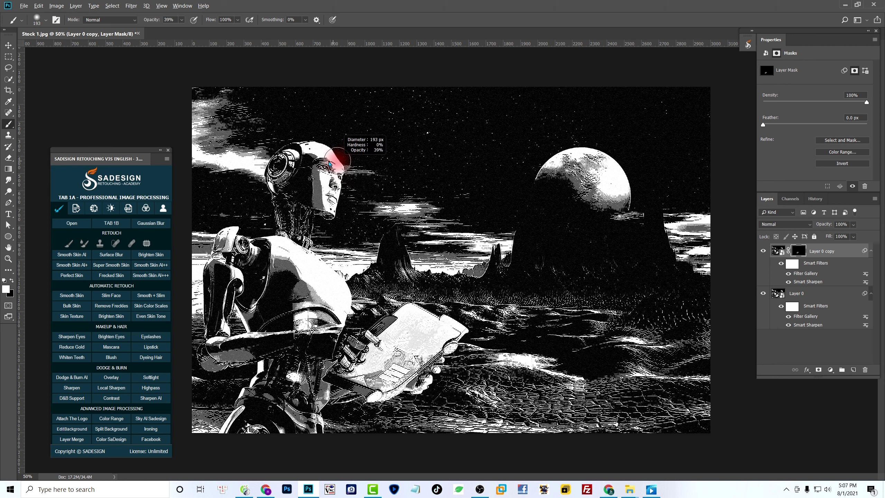
{"action": "key", "text": "bracketleft"}
{"action": "key", "text": "bracketleft"}
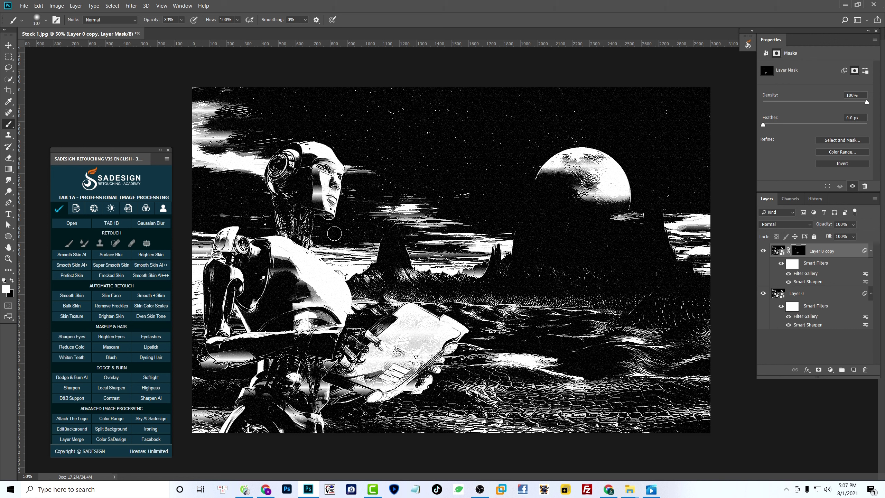
{"action": "key", "text": "bracketright"}
{"action": "left_click_drag", "start_coordinate": [339, 298], "coordinate": [272, 241]}
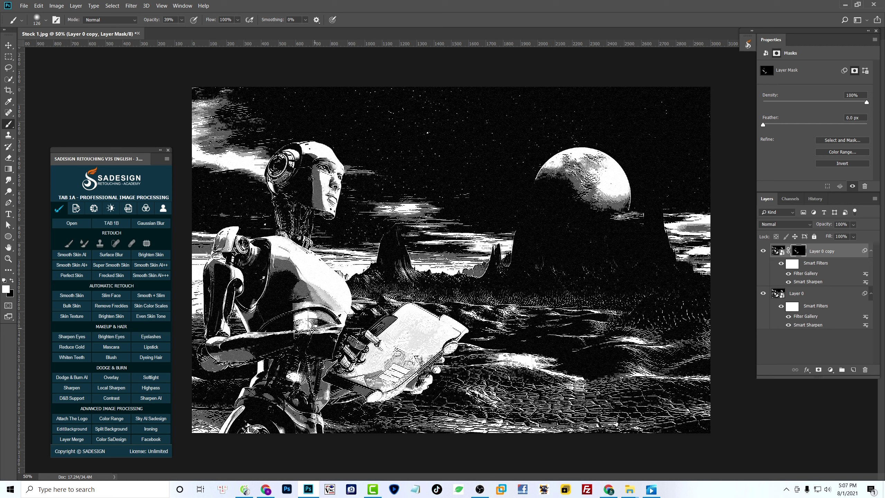
{"action": "left_click_drag", "start_coordinate": [332, 353], "coordinate": [386, 393]}
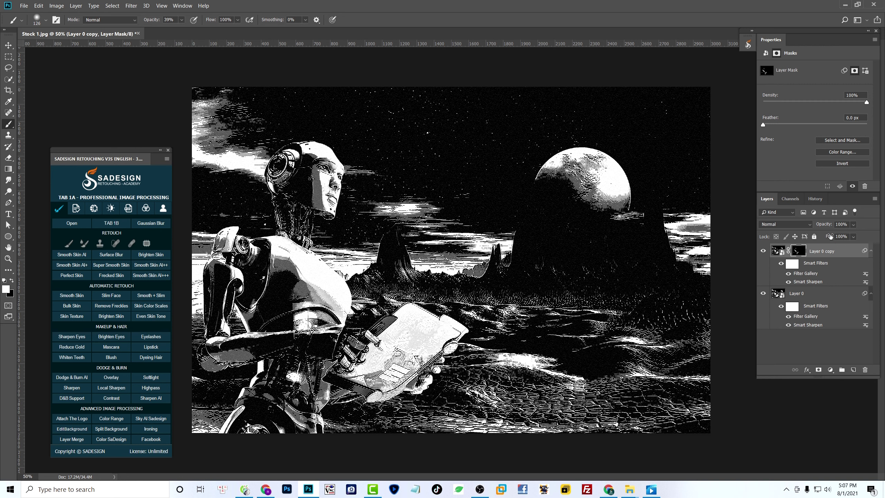
{"action": "left_click", "coordinate": [763, 251]}
{"action": "left_click", "coordinate": [763, 251]}
{"action": "left_click", "coordinate": [764, 250]}
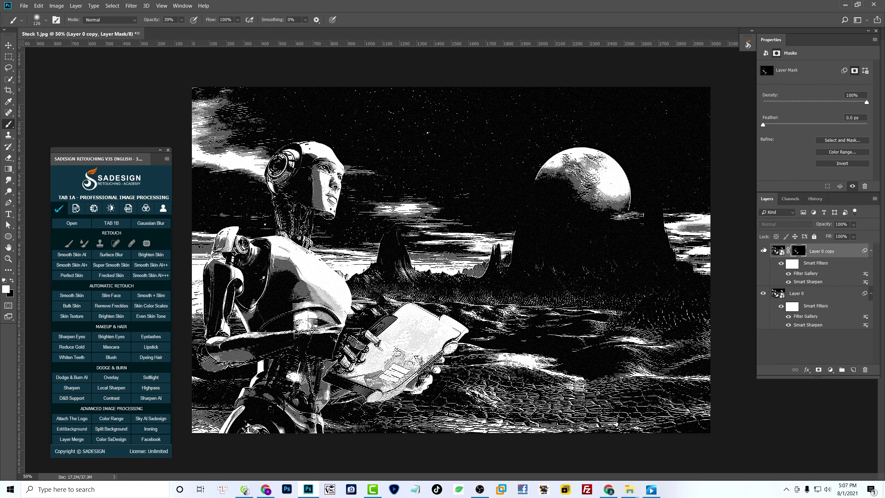
{"action": "left_click", "coordinate": [809, 320]}
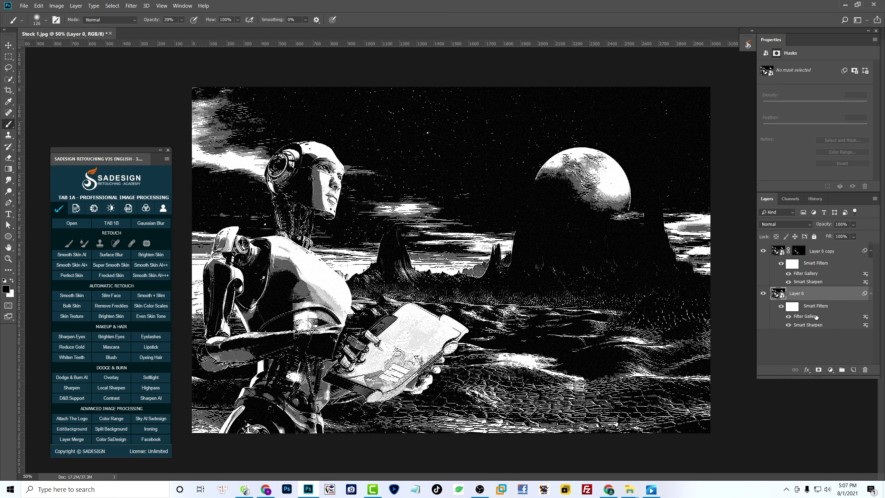
- Reopen Layer 0's Filter Gallery and lower Torn Edges image balance to 30
{"action": "double_click", "coordinate": [816, 316]}
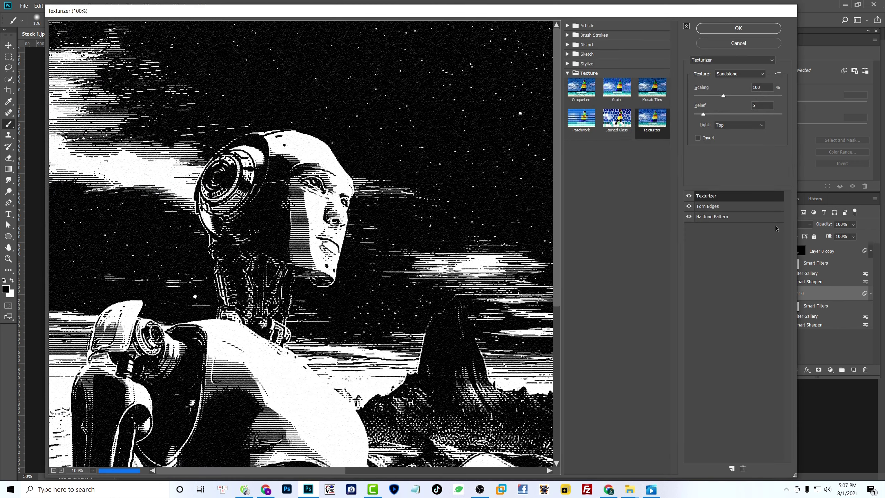
{"action": "left_click", "coordinate": [719, 209]}
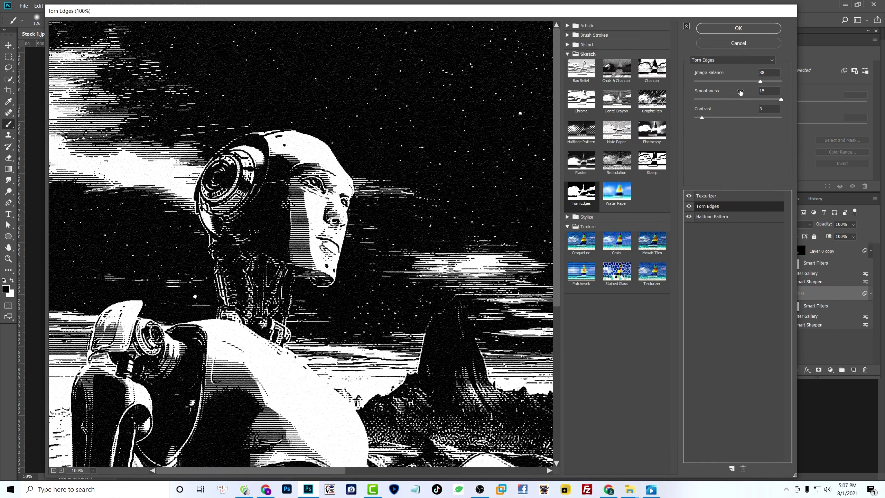
{"action": "left_click", "coordinate": [747, 81]}
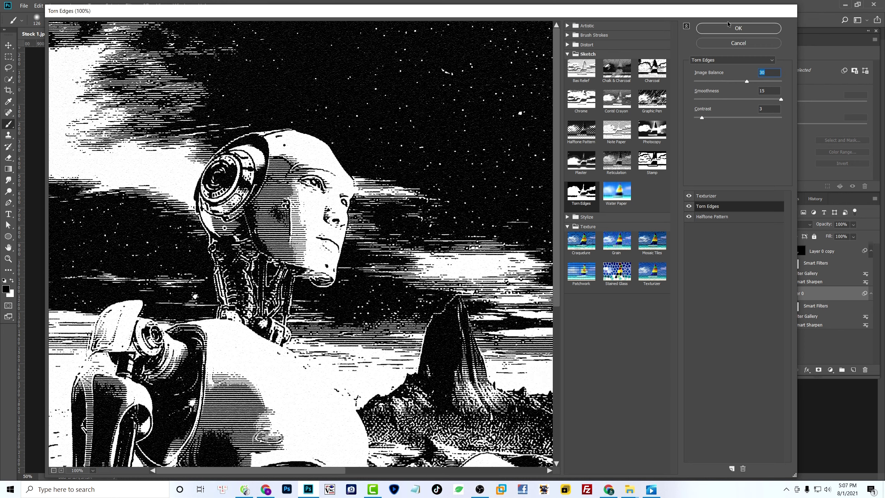
{"action": "left_click", "coordinate": [730, 31]}
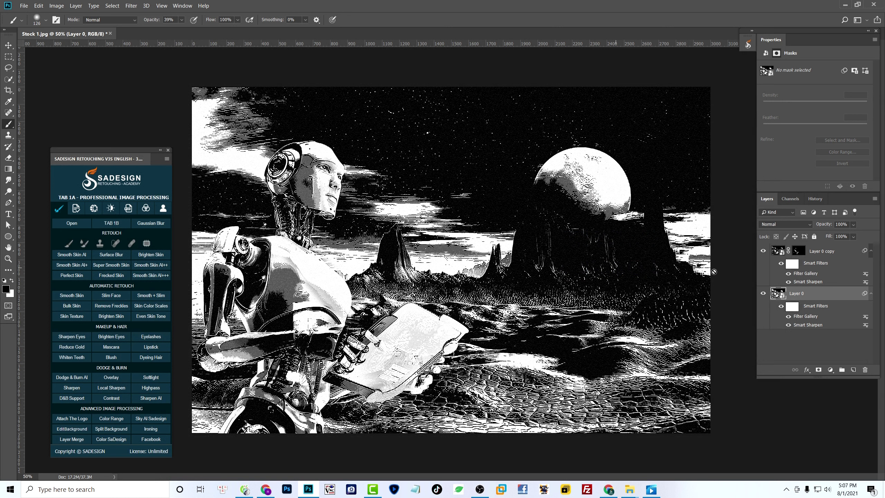
- Paint the copy's mask over the tablet, strap, waist and lower arm with brushes of 184, 100 and 113 px
{"action": "left_click", "coordinate": [763, 251]}
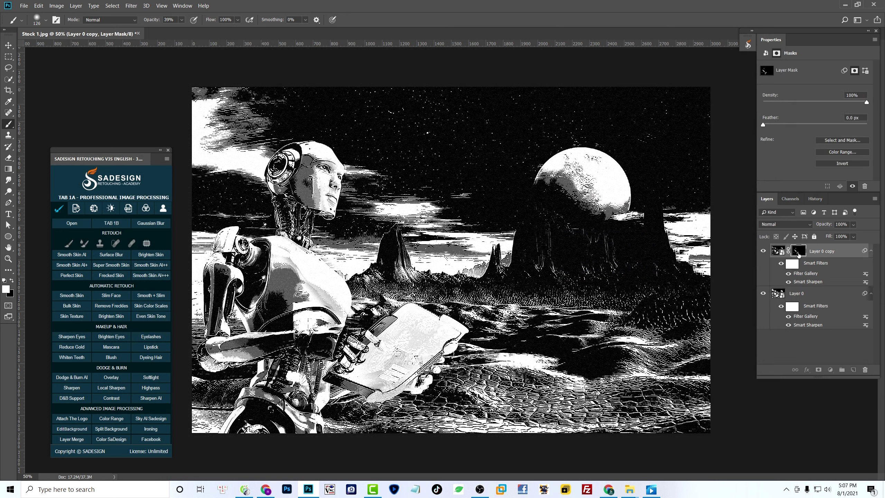
{"action": "mouse_move", "coordinate": [283, 257]}
{"action": "left_mouse_down"}
{"action": "mouse_move", "coordinate": [293, 257]}
{"action": "mouse_move", "coordinate": [314, 328]}
{"action": "left_mouse_up"}
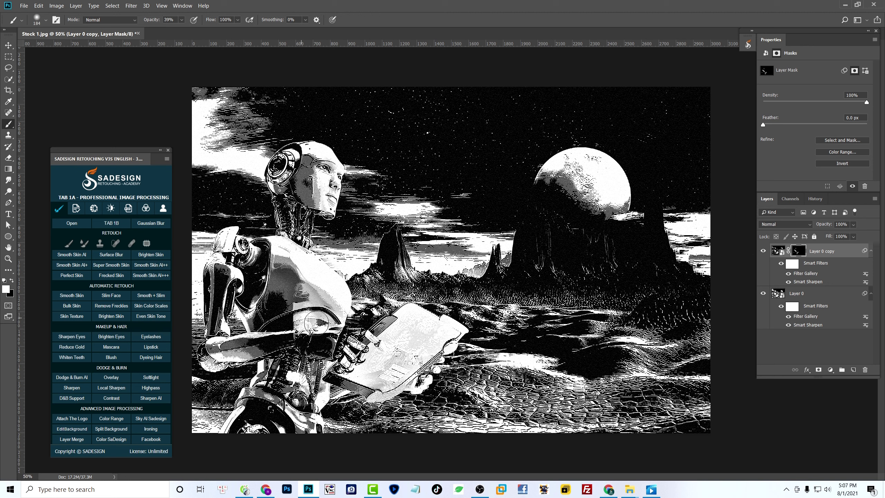
{"action": "mouse_move", "coordinate": [429, 382]}
{"action": "left_mouse_down"}
{"action": "mouse_move", "coordinate": [398, 322]}
{"action": "mouse_move", "coordinate": [366, 377]}
{"action": "mouse_move", "coordinate": [446, 345]}
{"action": "mouse_move", "coordinate": [443, 370]}
{"action": "mouse_move", "coordinate": [380, 386]}
{"action": "left_mouse_up"}
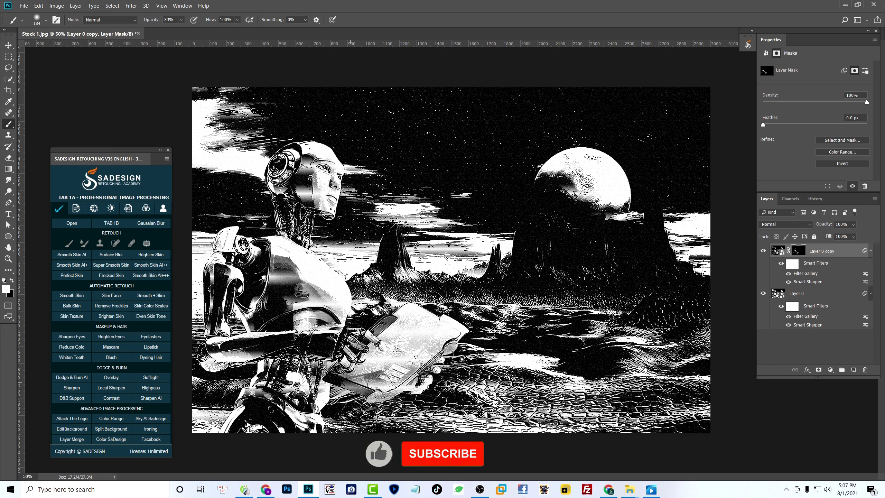
{"action": "left_click_drag", "start_coordinate": [295, 401], "coordinate": [313, 423]}
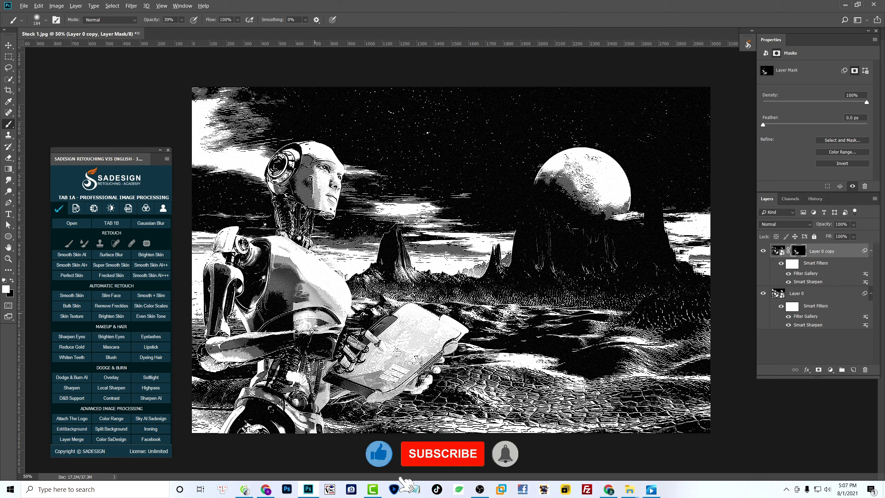
{"action": "key", "text": "bracketleft"}
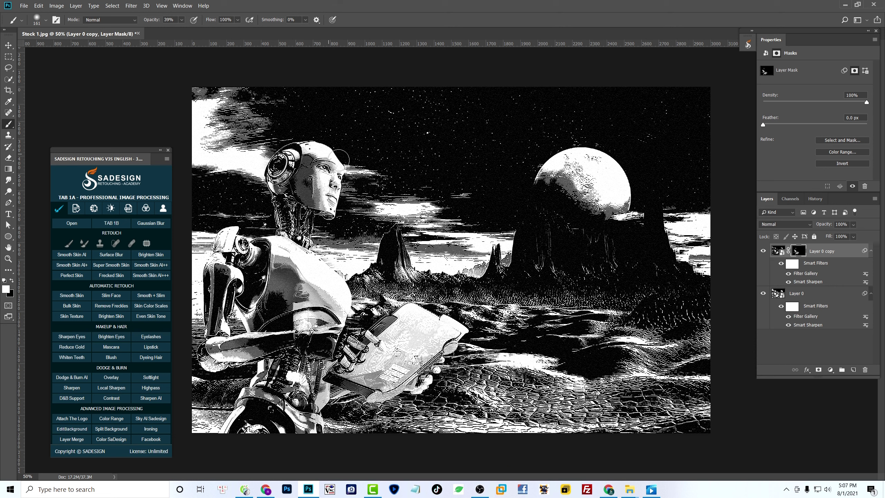
{"action": "left_click_drag", "start_coordinate": [352, 168], "coordinate": [341, 168]}
{"action": "left_click_drag", "start_coordinate": [230, 251], "coordinate": [237, 249]}
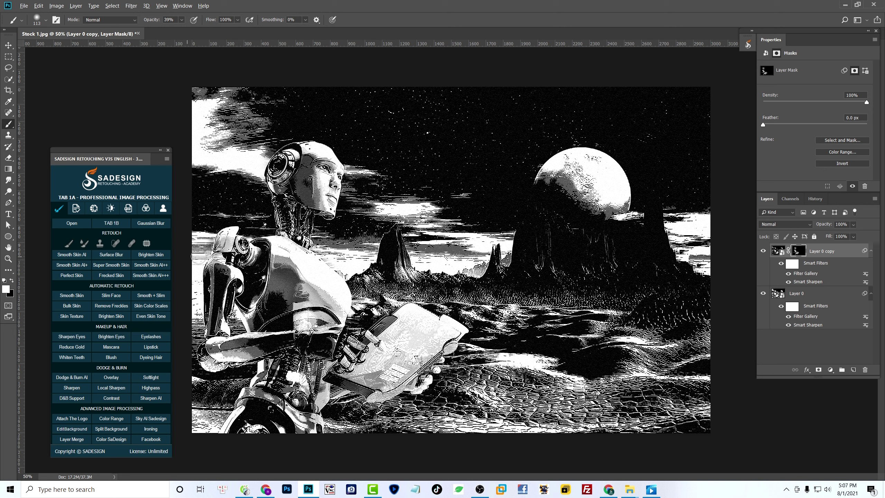
{"action": "left_click_drag", "start_coordinate": [211, 359], "coordinate": [222, 361]}
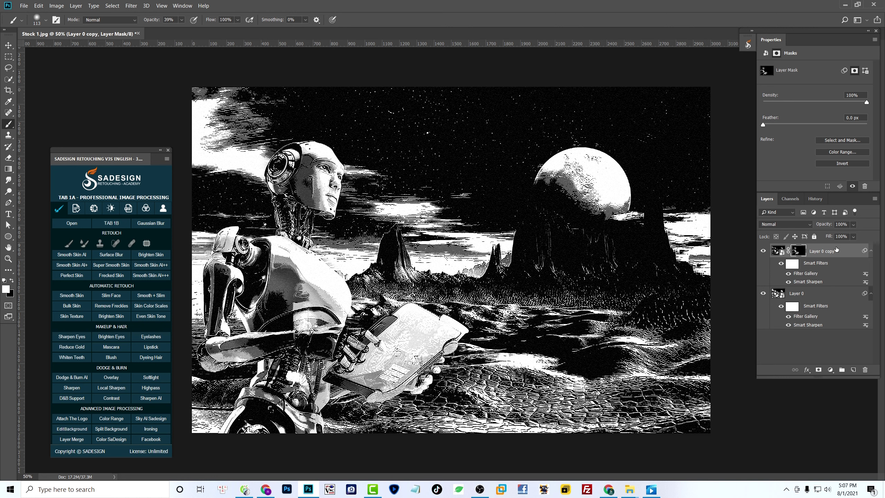
{"action": "left_click", "coordinate": [764, 251]}
{"action": "left_click", "coordinate": [764, 251]}
{"action": "left_click", "coordinate": [780, 295]}
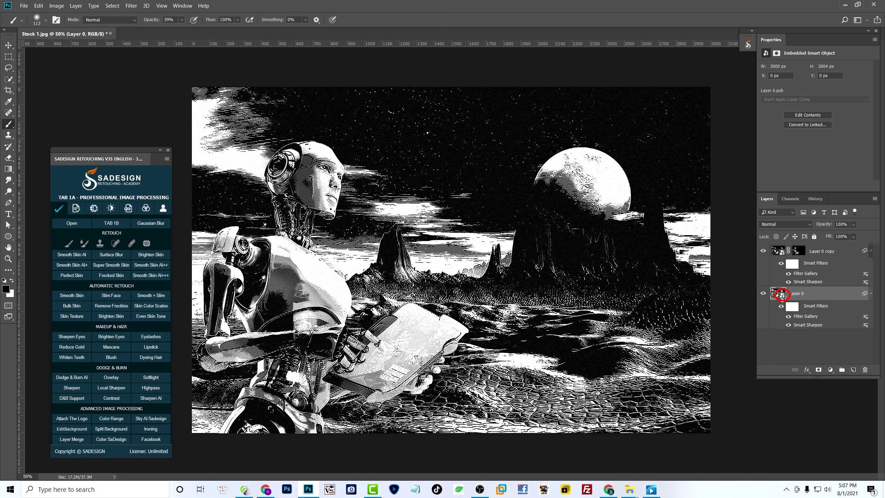
- Inside Layer 0's contents, fill a top-right rectangle with white on a new layer and unlock the photo layer
{"action": "double_click", "coordinate": [782, 295]}
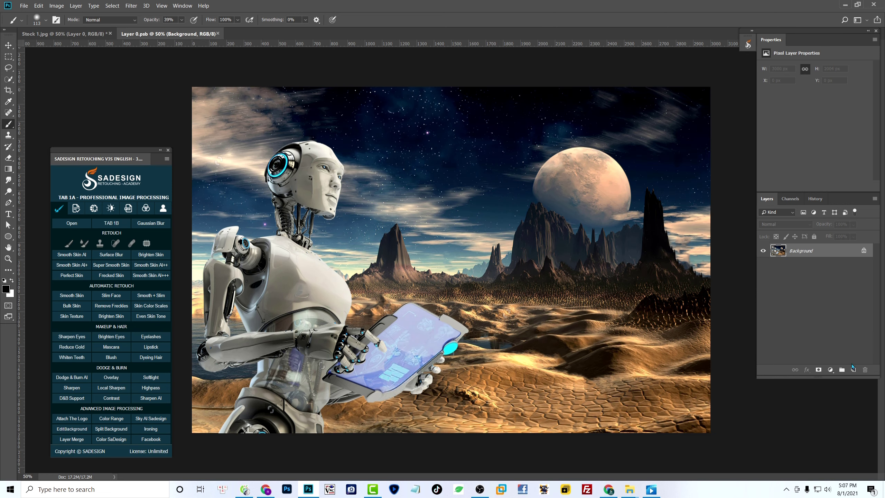
{"action": "left_click", "coordinate": [853, 369]}
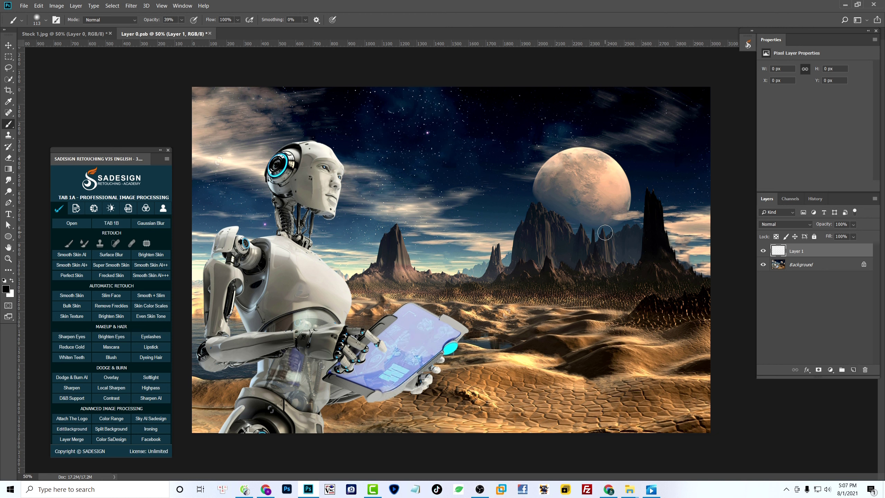
{"action": "key", "text": "m"}
{"action": "right_click", "coordinate": [8, 58]}
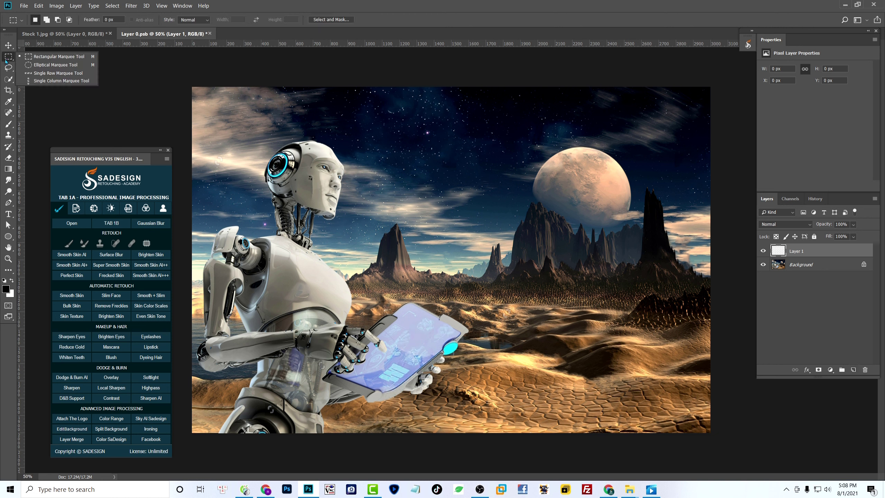
{"action": "left_click", "coordinate": [65, 62]}
{"action": "left_click_drag", "start_coordinate": [526, 86], "coordinate": [726, 143]}
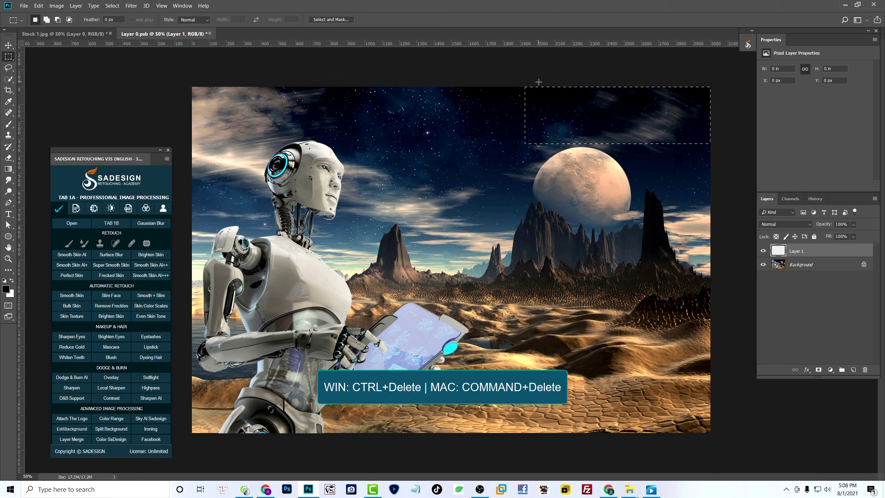
{"action": "key", "text": "ctrl+Delete"}
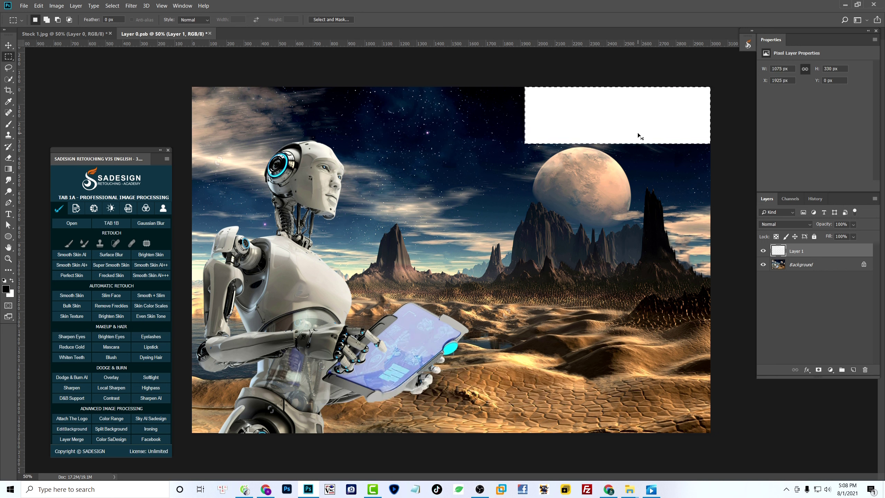
{"action": "key", "text": "ctrl+d"}
{"action": "left_click", "coordinate": [822, 265]}
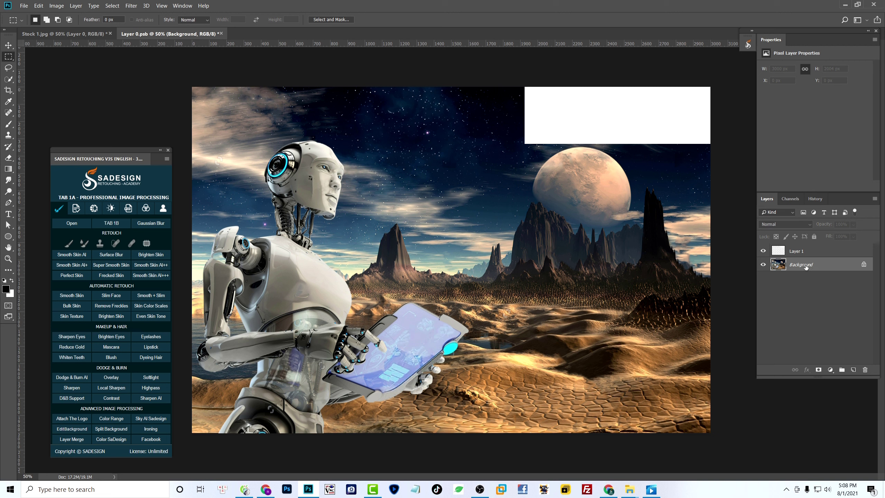
{"action": "left_click", "coordinate": [864, 264]}
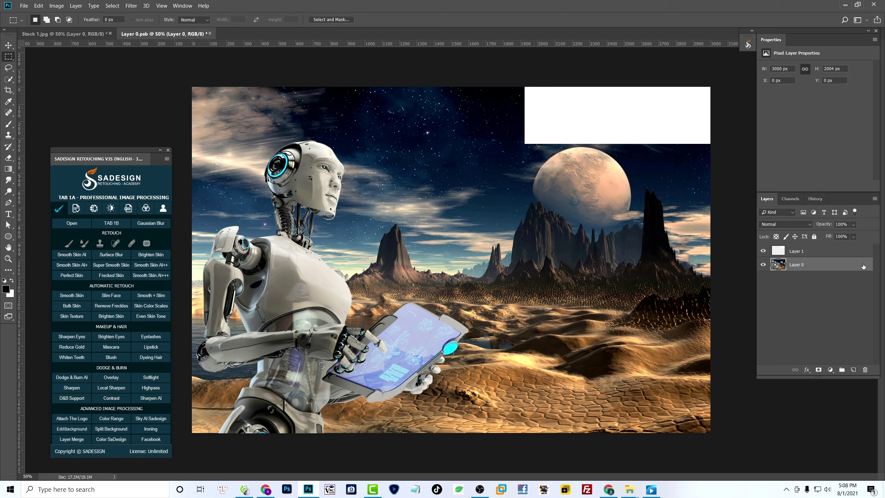
- Add a 24 px white inside Stroke to Layer 0, then save and close Layer 0.psb
{"action": "left_click", "coordinate": [806, 370]}
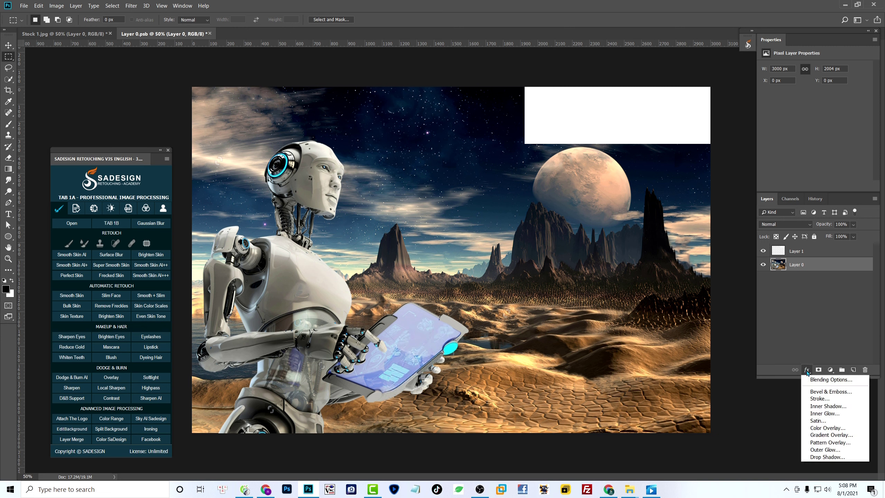
{"action": "left_click", "coordinate": [854, 400]}
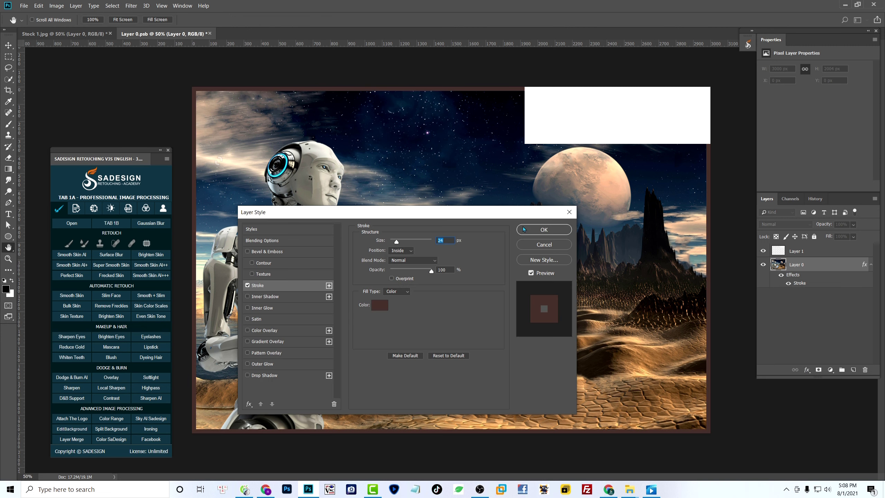
{"action": "left_click", "coordinate": [380, 305]}
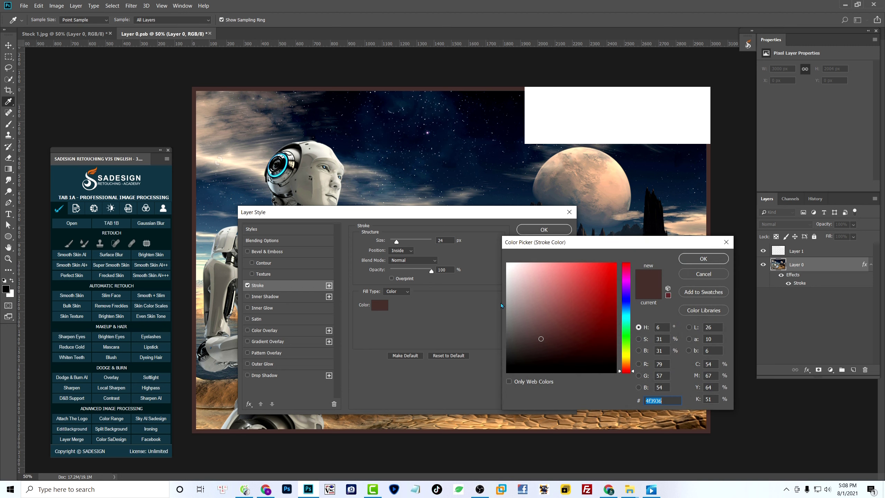
{"action": "left_click", "coordinate": [533, 137]}
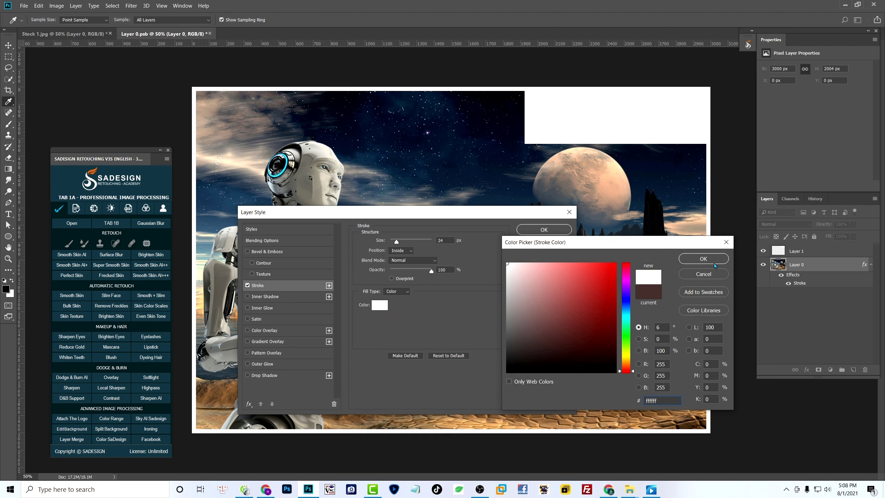
{"action": "left_click", "coordinate": [703, 258]}
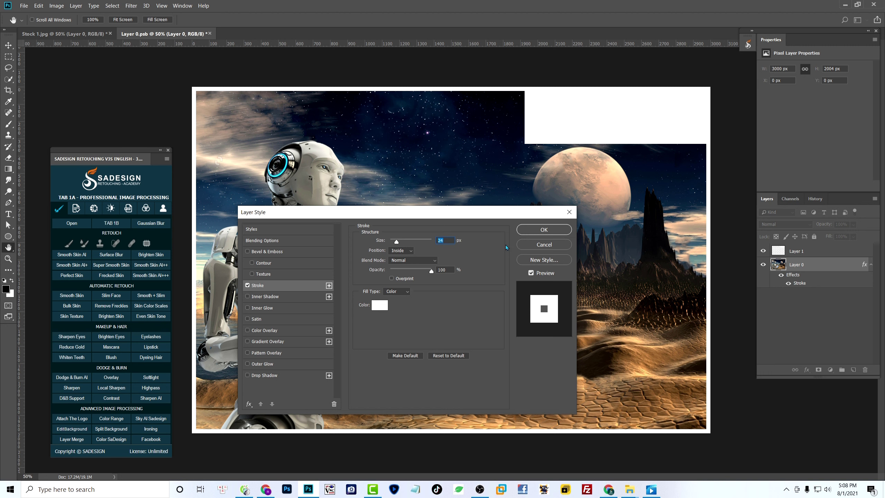
{"action": "left_click", "coordinate": [545, 230]}
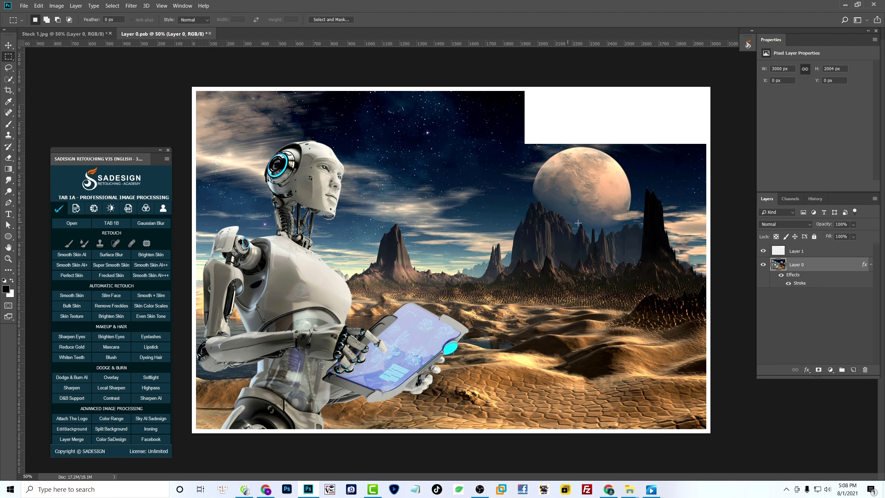
{"action": "left_click", "coordinate": [210, 34]}
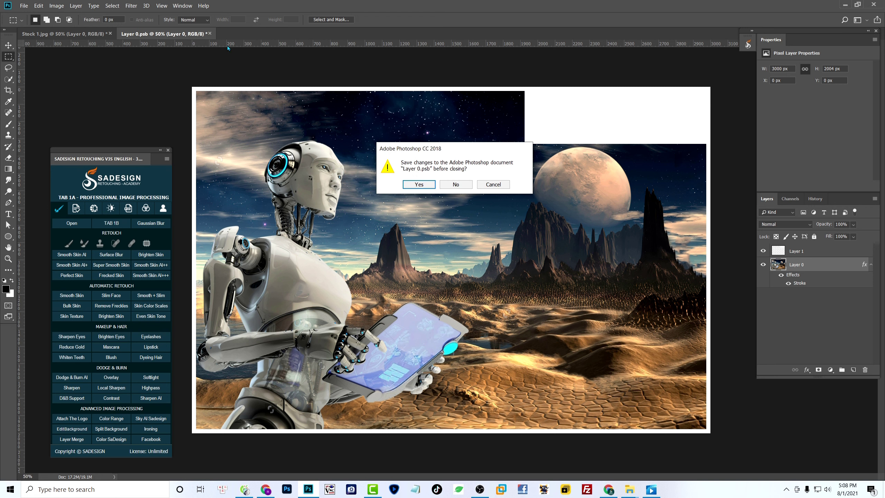
{"action": "left_click", "coordinate": [420, 184]}
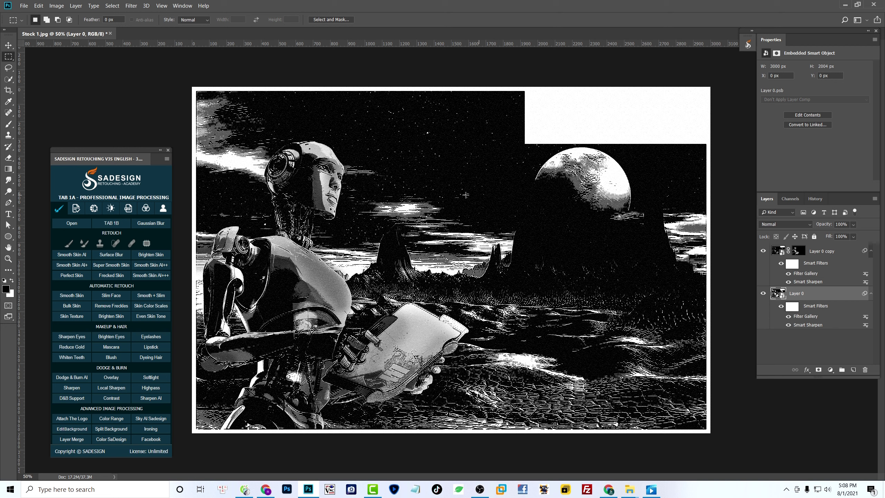
- Start a horizontal text box in the white top-right panel with colour 000000
{"action": "key", "text": "t"}
{"action": "right_click", "coordinate": [8, 214]}
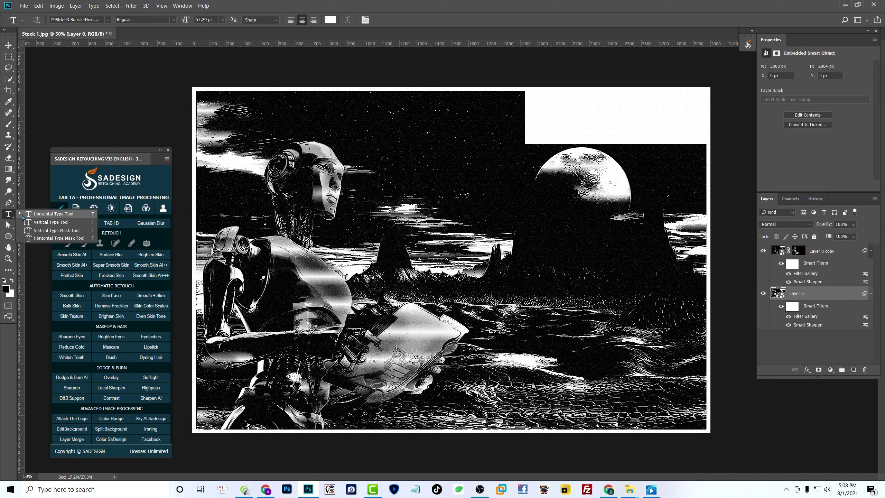
{"action": "left_click", "coordinate": [27, 215]}
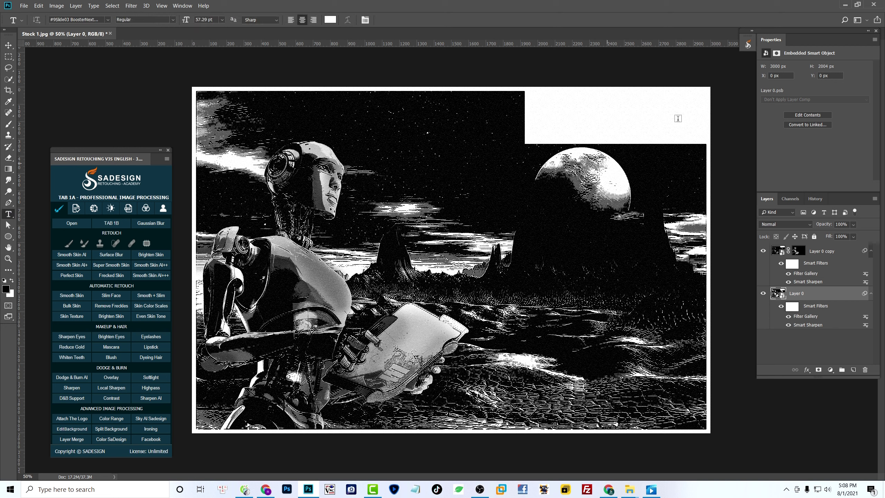
{"action": "left_click", "coordinate": [592, 115]}
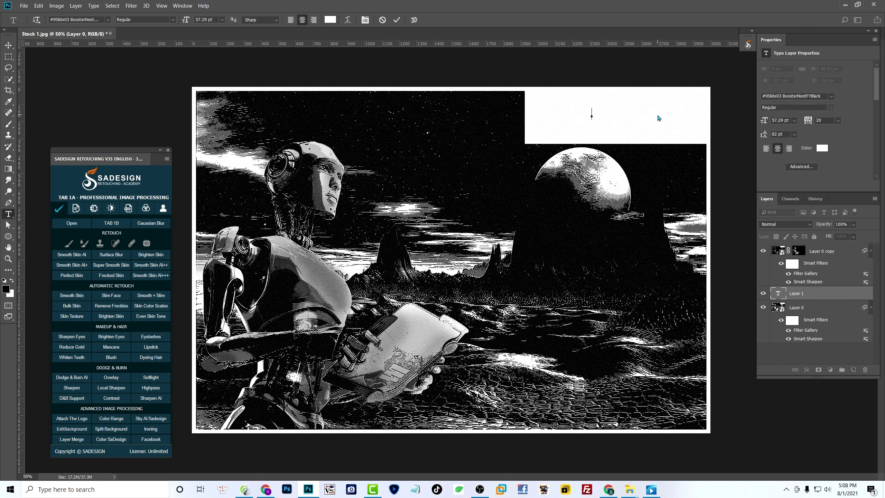
{"action": "left_click", "coordinate": [330, 19]}
{"action": "type", "text": "000000"}
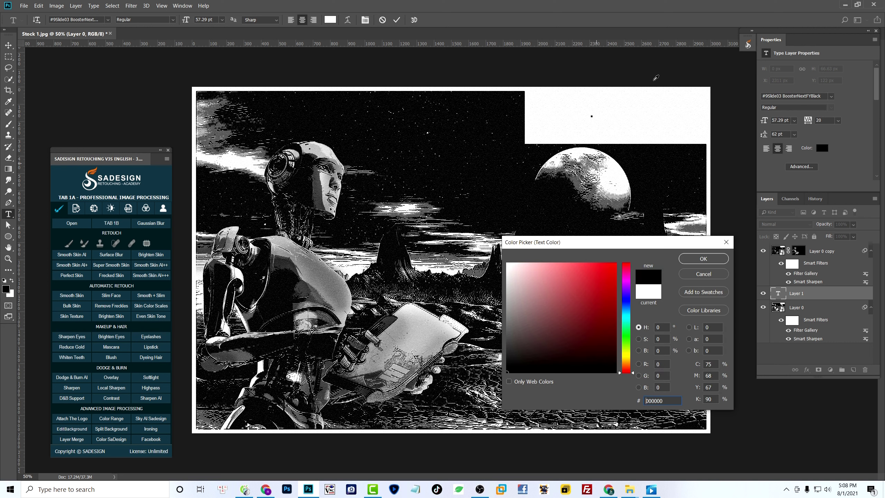
{"action": "key", "text": "Return"}
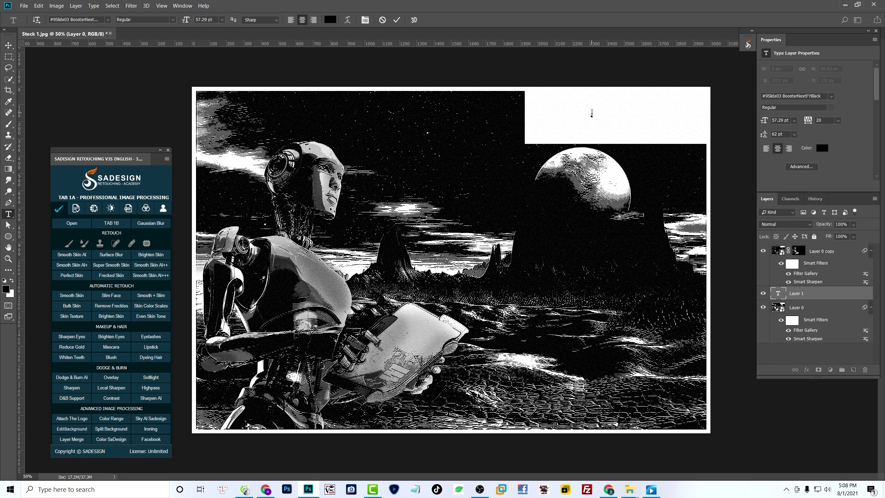
- Type 'SaDesignRetouching.com' and scale it up to fill the white panel
{"action": "type", "text": "Sa"}
{"action": "type", "text": "Desig"}
{"action": "type", "text": "nRe"}
{"action": "type", "text": "to"}
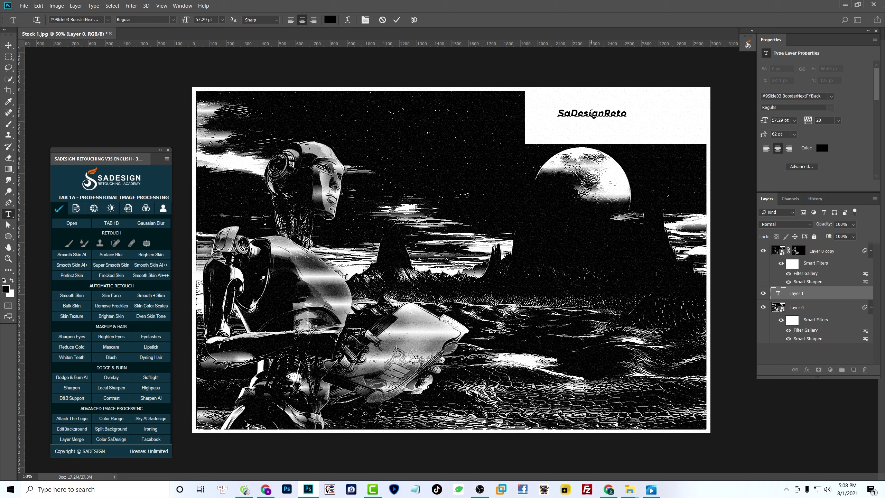
{"action": "type", "text": "uchin"}
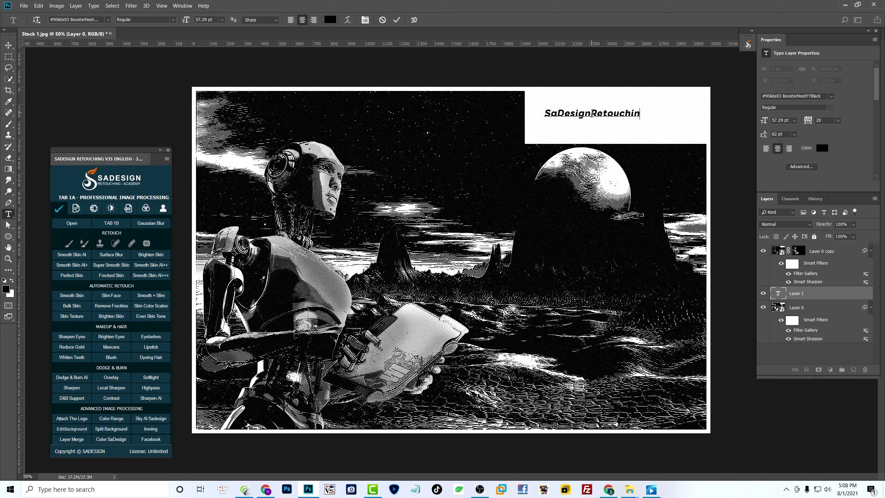
{"action": "type", "text": "g.co"}
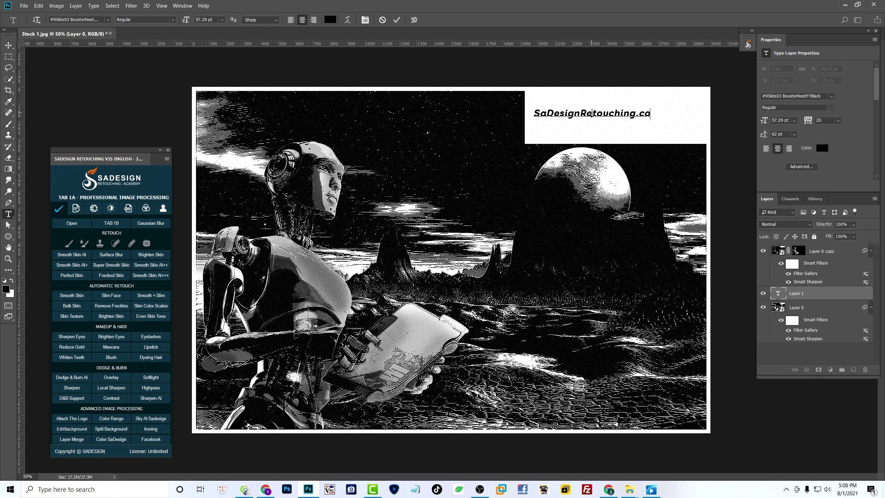
{"action": "type", "text": "m"}
{"action": "key", "text": "ctrl+Return"}
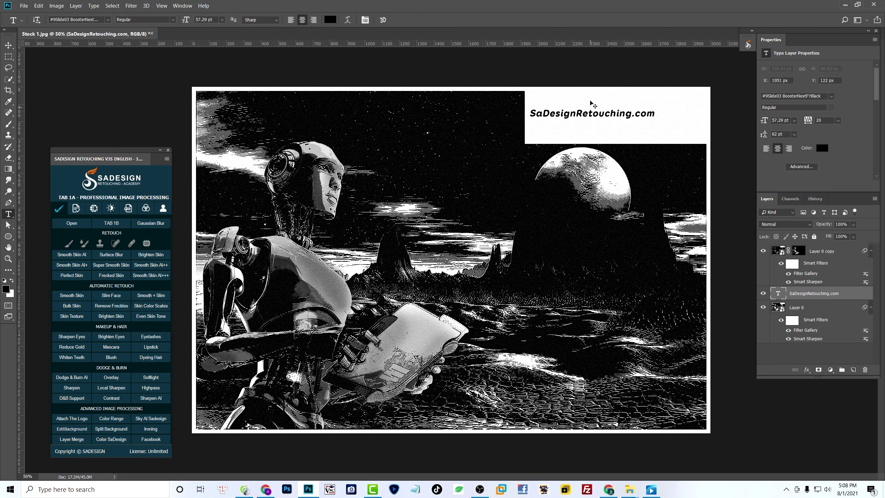
{"action": "key", "text": "ctrl+t"}
{"action": "left_click_drag", "start_coordinate": [655, 119], "coordinate": [694, 121]}
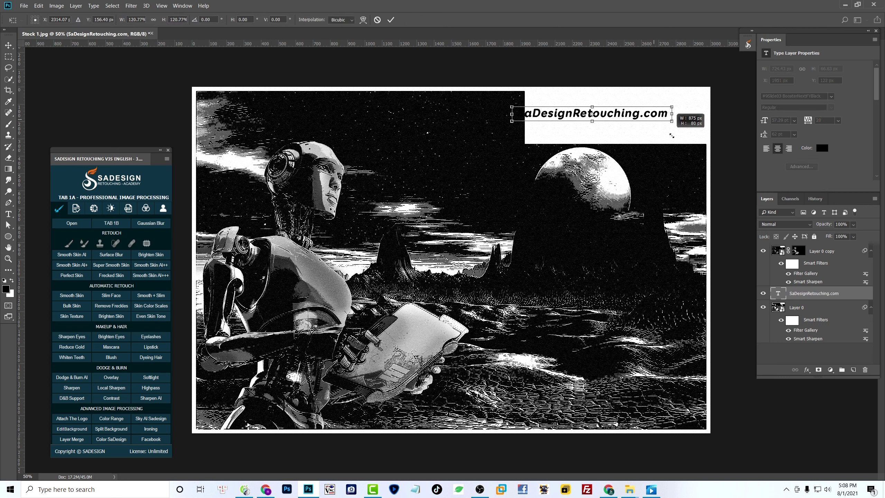
{"action": "left_click_drag", "start_coordinate": [632, 119], "coordinate": [664, 121]}
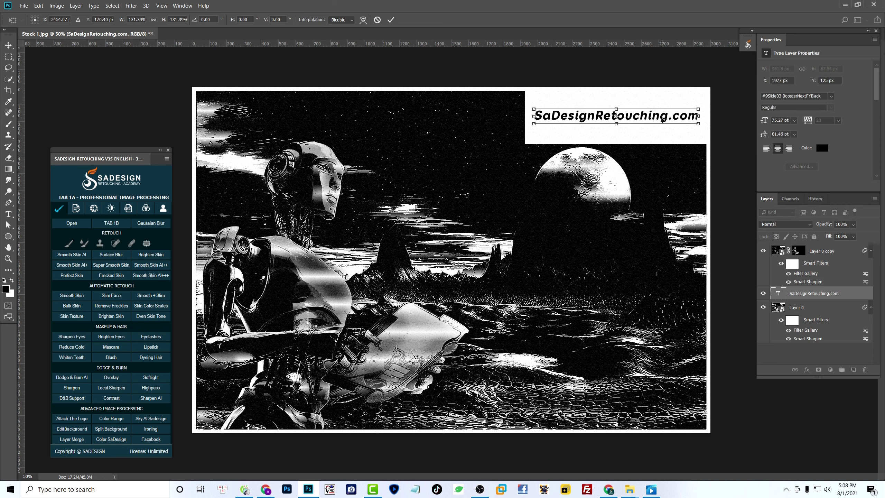
{"action": "key", "text": "Return"}
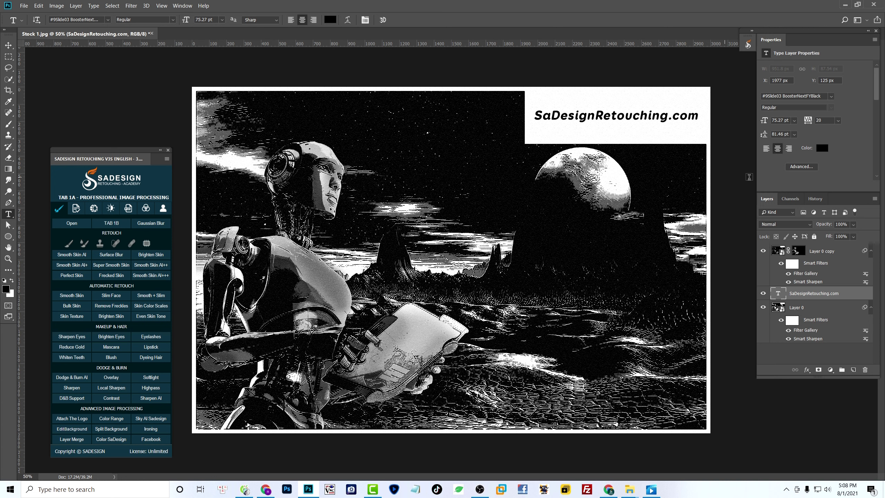
- Show the History panel beside Layers and scroll it up to the earliest steps
{"action": "left_click", "coordinate": [815, 199]}
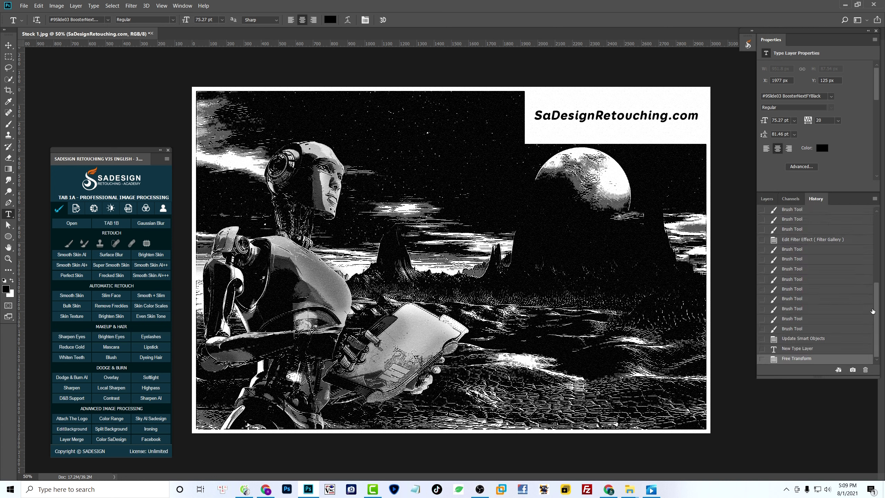
{"action": "left_click_drag", "start_coordinate": [879, 316], "coordinate": [874, 201]}
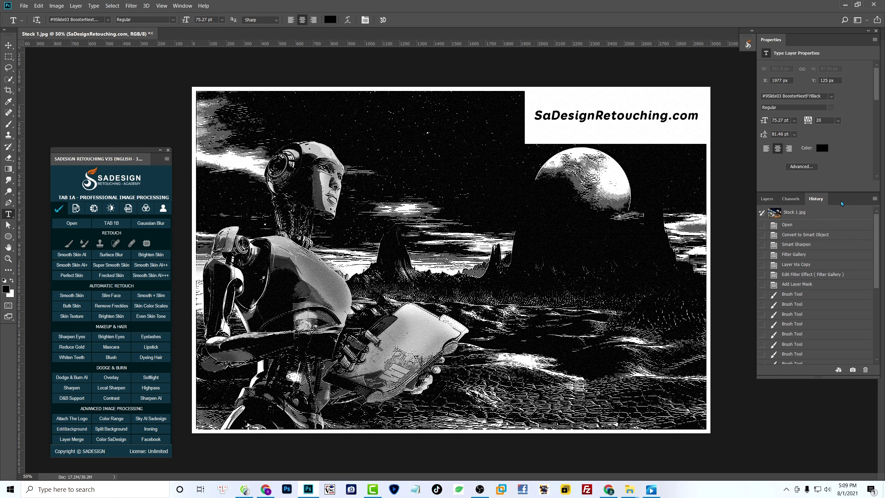